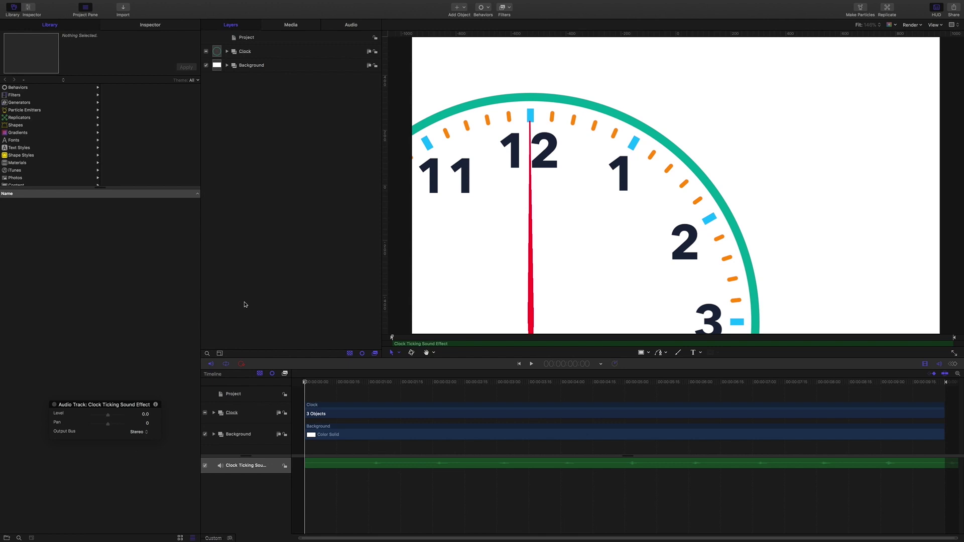
# Step: Play back the finished clock animation for about three seconds and stop it
pyautogui.press('space')
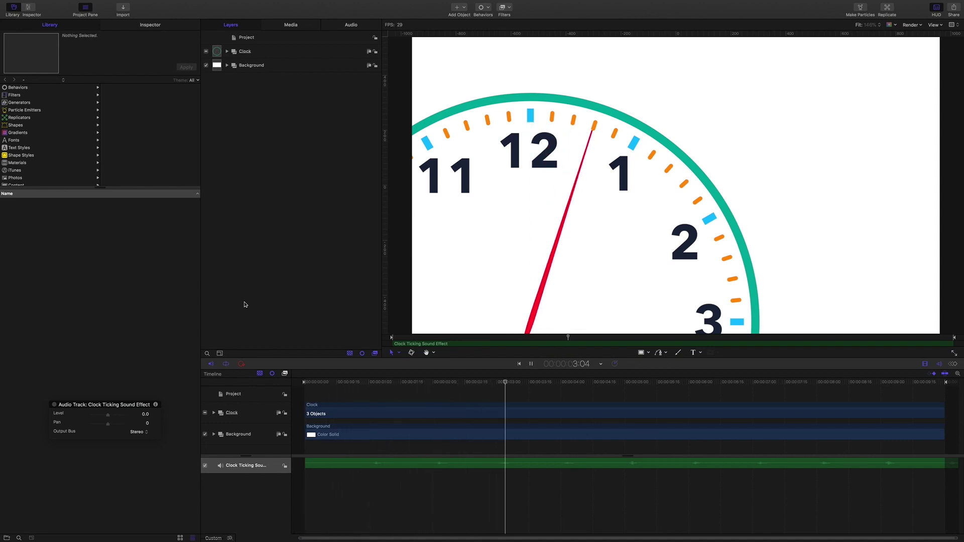
pyautogui.press('space')
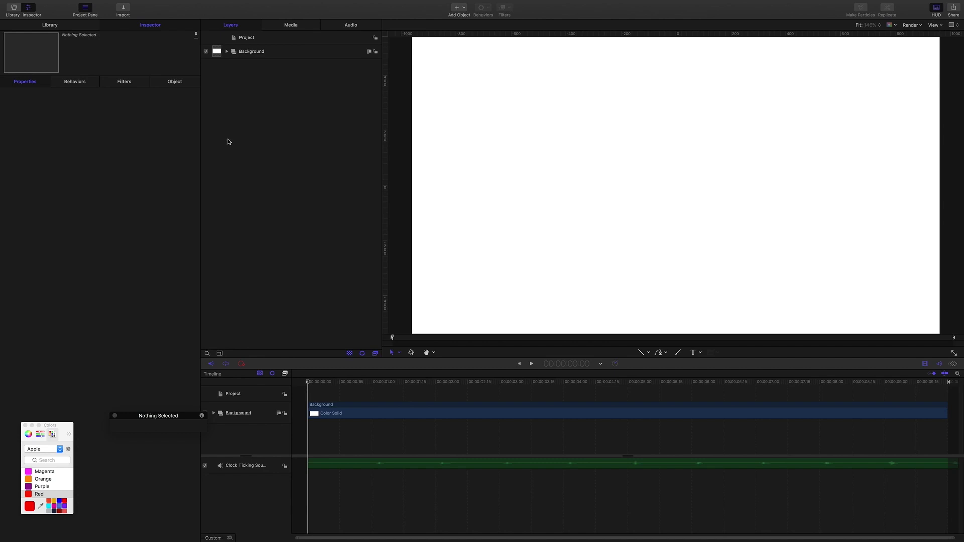
# Step: Create two new groups named Clock and Numbers, and nest the Numbers group inside Clock
pyautogui.click(227, 52)
pyautogui.click(228, 51)
pyautogui.press('super+shift+n')
pyautogui.press('super+shift+n')
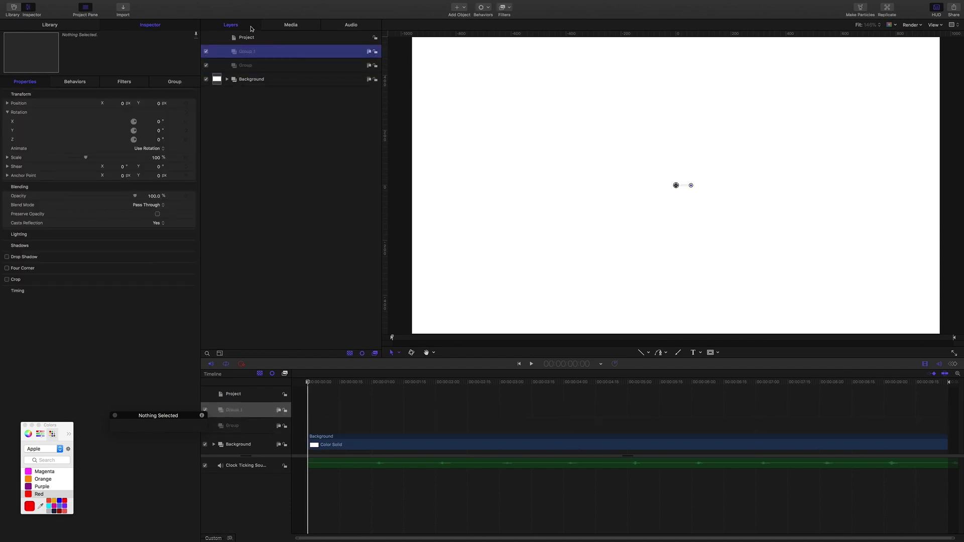
pyautogui.doubleClick(254, 51)
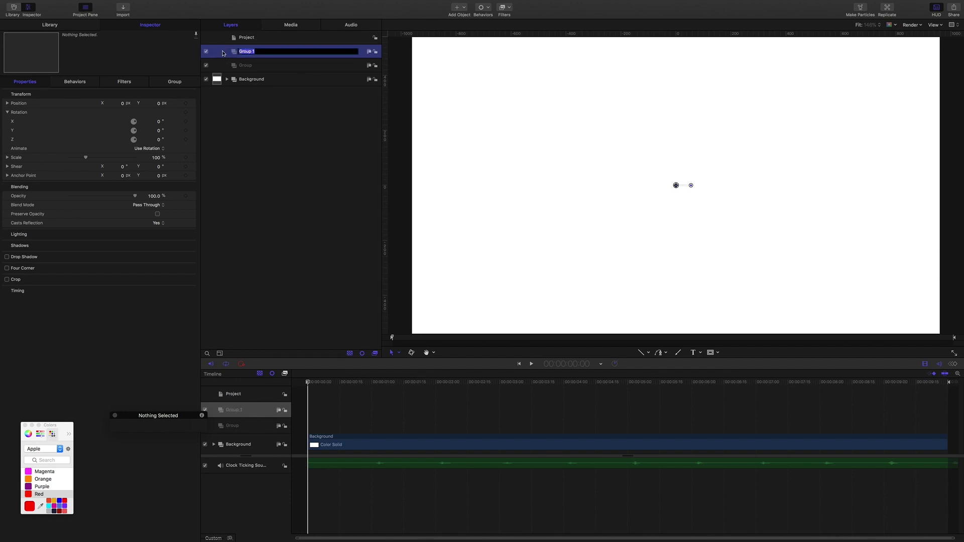
pyautogui.write('Clock')
pyautogui.press('Tab')
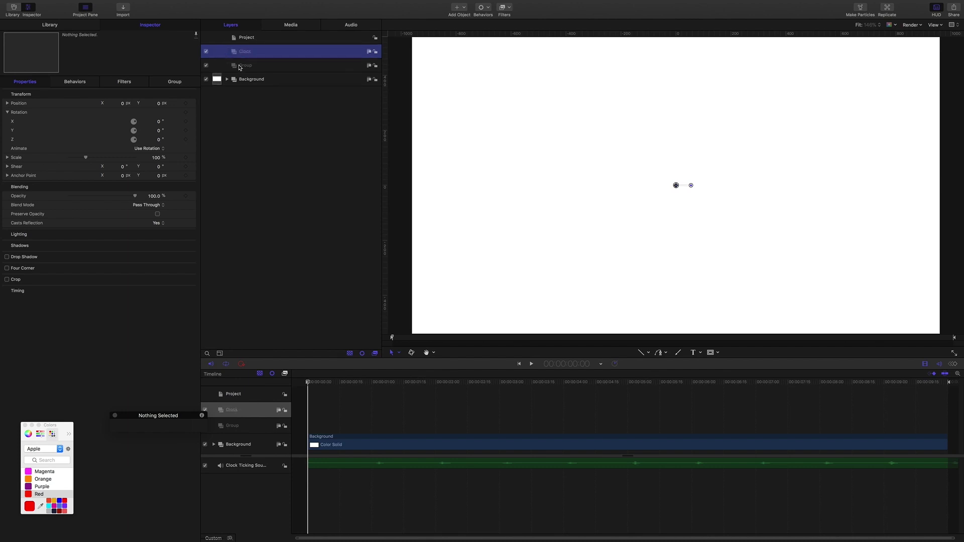
pyautogui.write('Numbers')
pyautogui.press('Return')
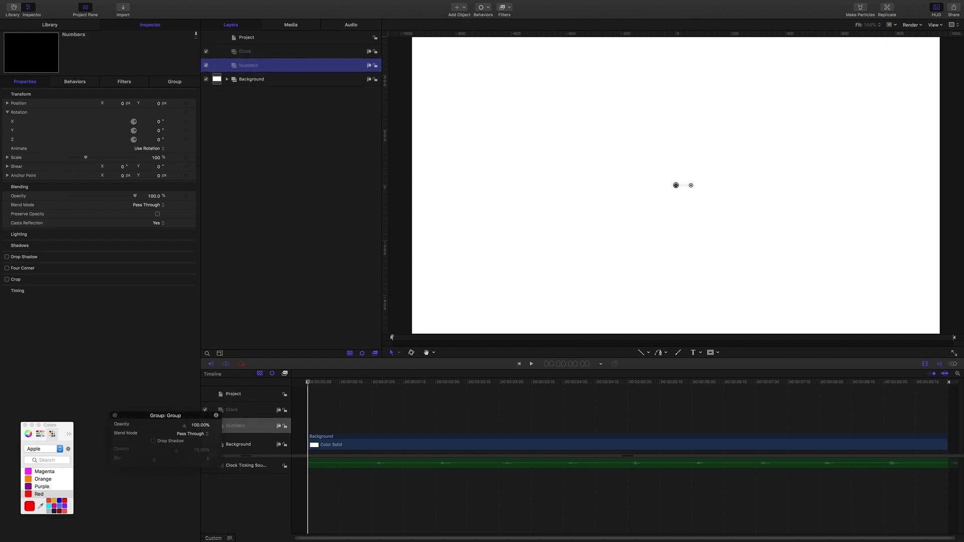
pyautogui.moveTo(257, 59); pyautogui.dragTo(252, 55)
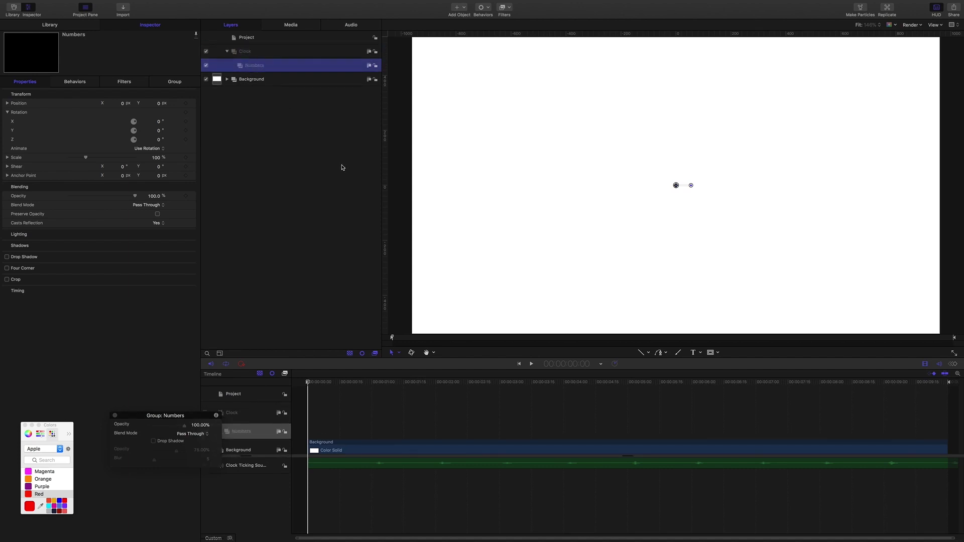
# Step: Add a text object reading 12 to the Numbers group, placed just left of the canvas centre
pyautogui.click(692, 353)
pyautogui.click(610, 175)
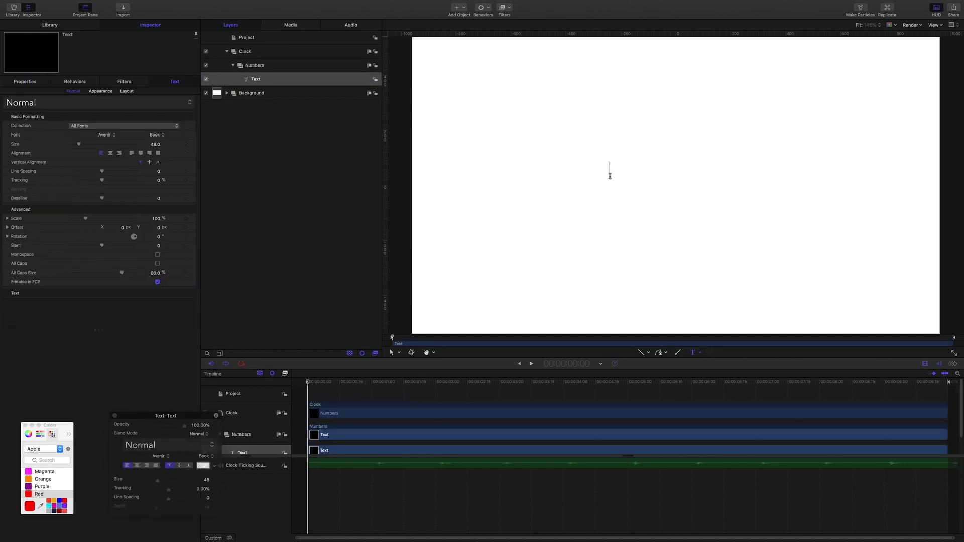
pyautogui.write('12')
pyautogui.press('Escape')
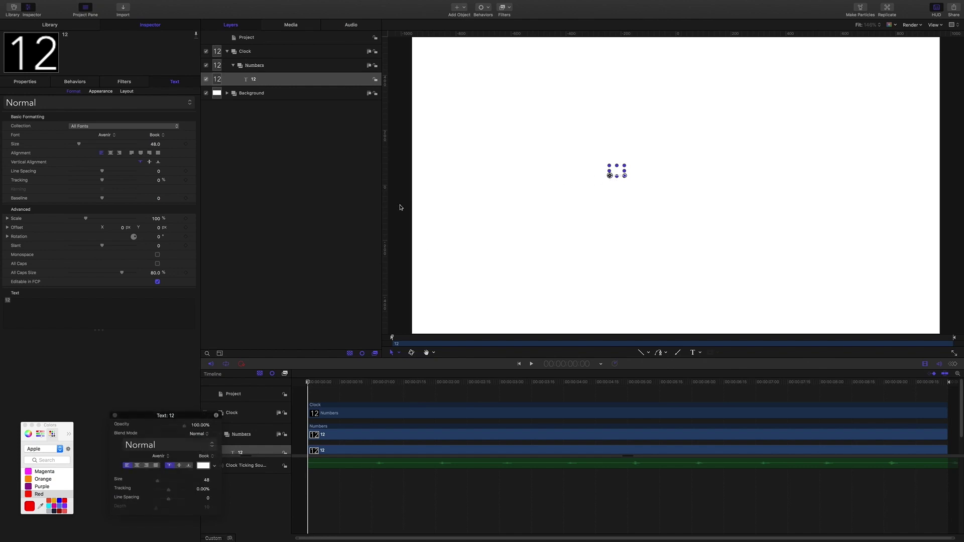
# Step: Color the 12 text black and set its font size to 132
pyautogui.click(199, 465)
pyautogui.scroll(3, 36, 482)
pyautogui.click(27, 473)
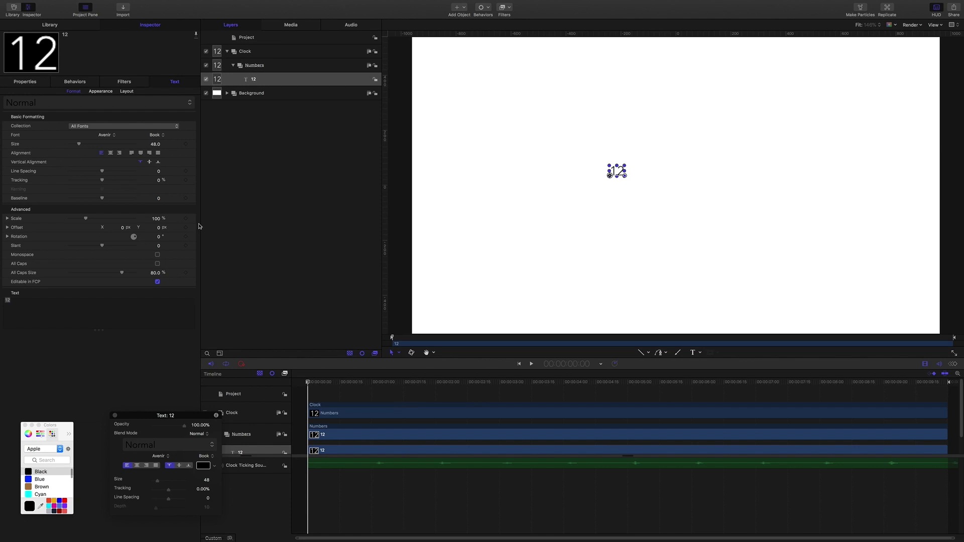
pyautogui.click(155, 145)
pyautogui.write('132')
pyautogui.press('Return')
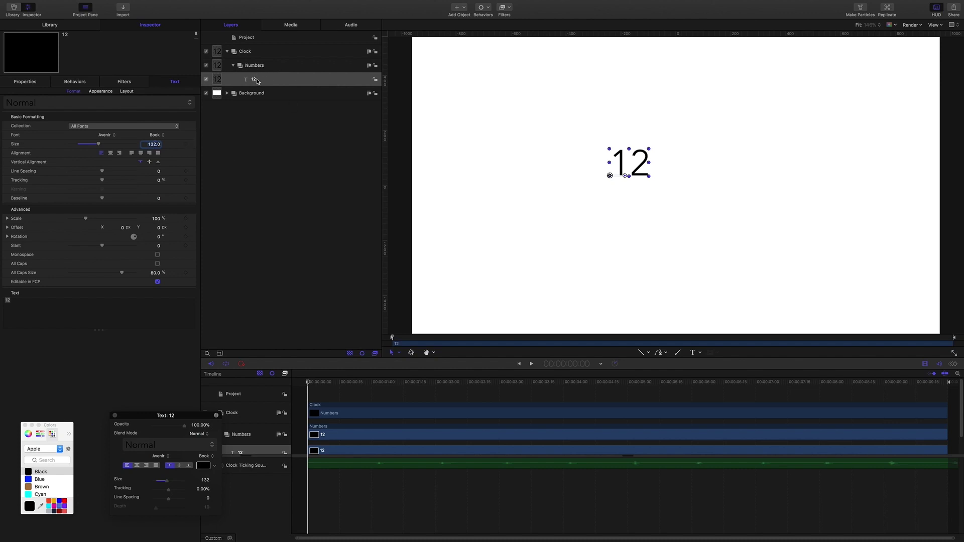
# Step: Duplicate the 12 text for the next two clock numerals, changing the copies to read 1 and 2
pyautogui.press('super+d')
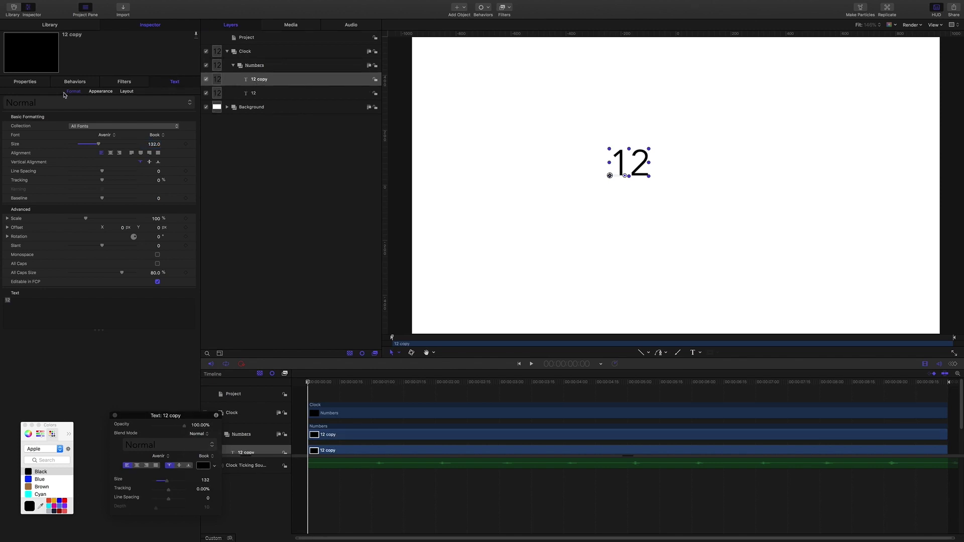
pyautogui.click(13, 301)
pyautogui.press('BackSpace')
pyautogui.click(25, 299)
pyautogui.press('BackSpace')
pyautogui.write('2')
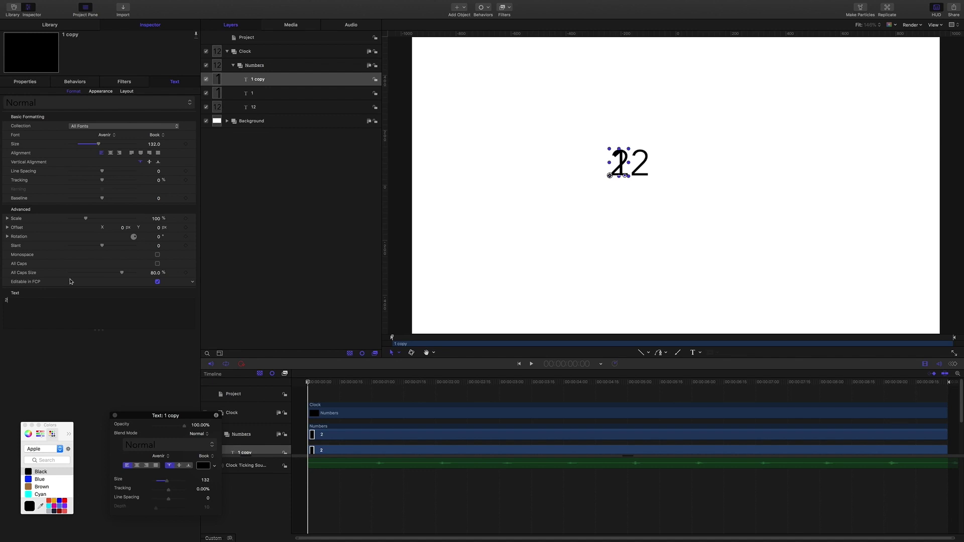
# Step: Duplicate the 2 text for two more numerals, changing the copies to read 3 and 11
pyautogui.press('super+d')
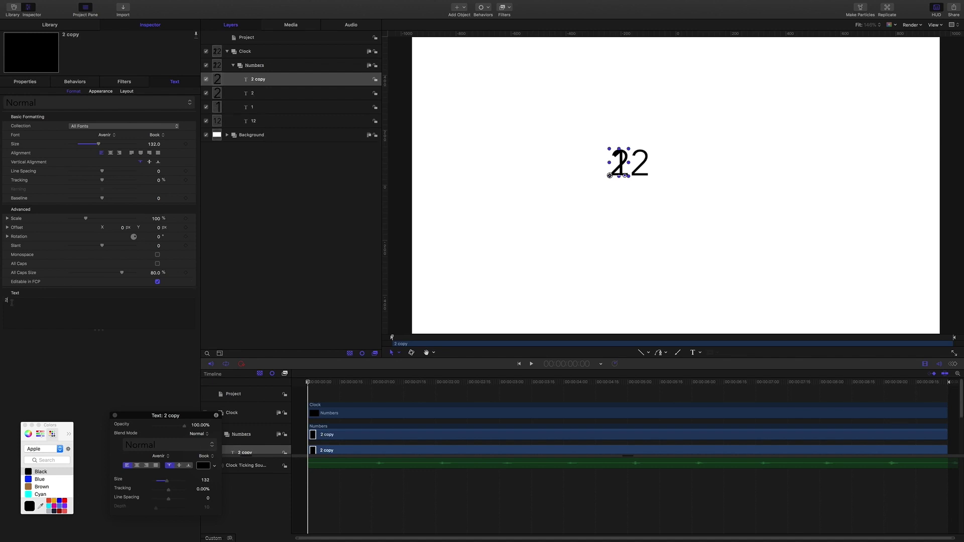
pyautogui.write('3')
pyautogui.press('super+d')
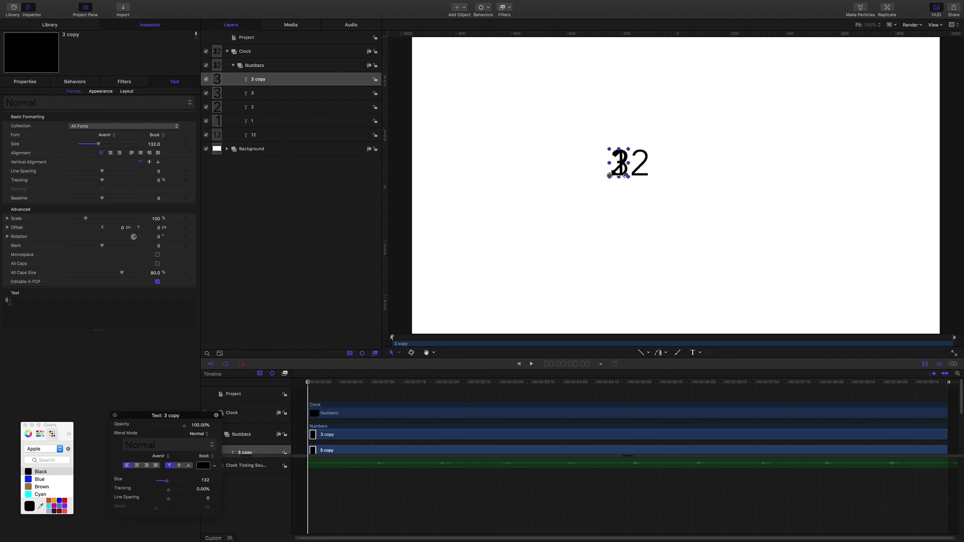
pyautogui.press('BackSpace')
pyautogui.write('11')
pyautogui.click(329, 238)
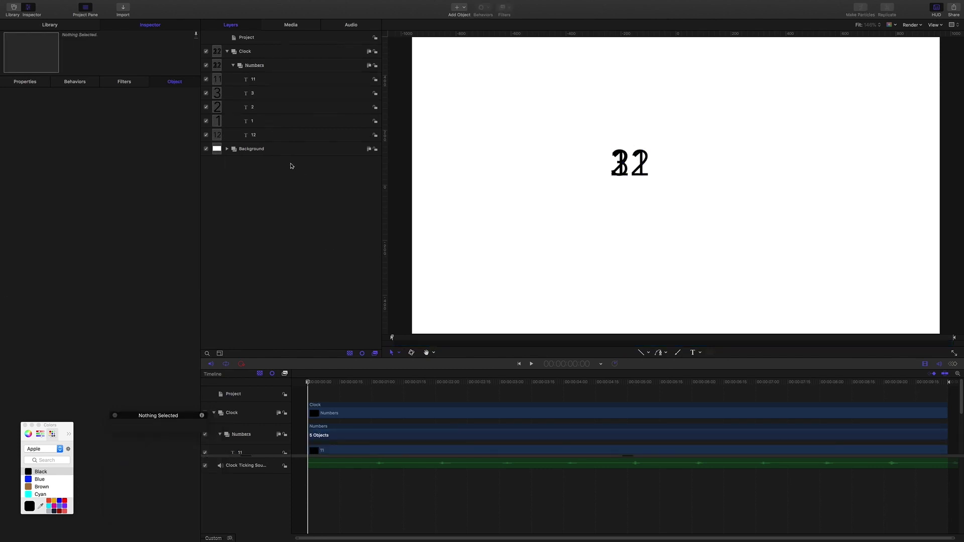
# Step: Collapse and hide the Numbers group, and create a group named Face inside the Clock group
pyautogui.click(233, 66)
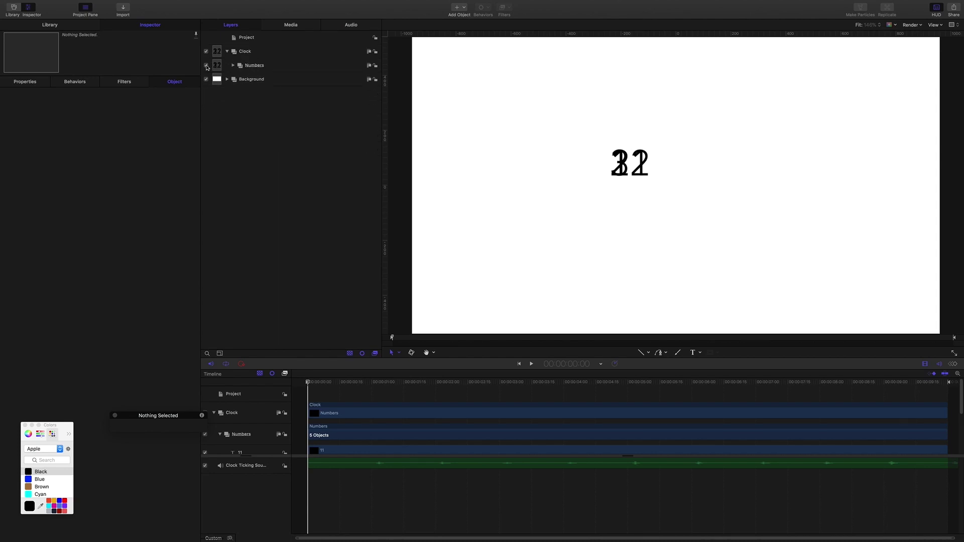
pyautogui.click(205, 65)
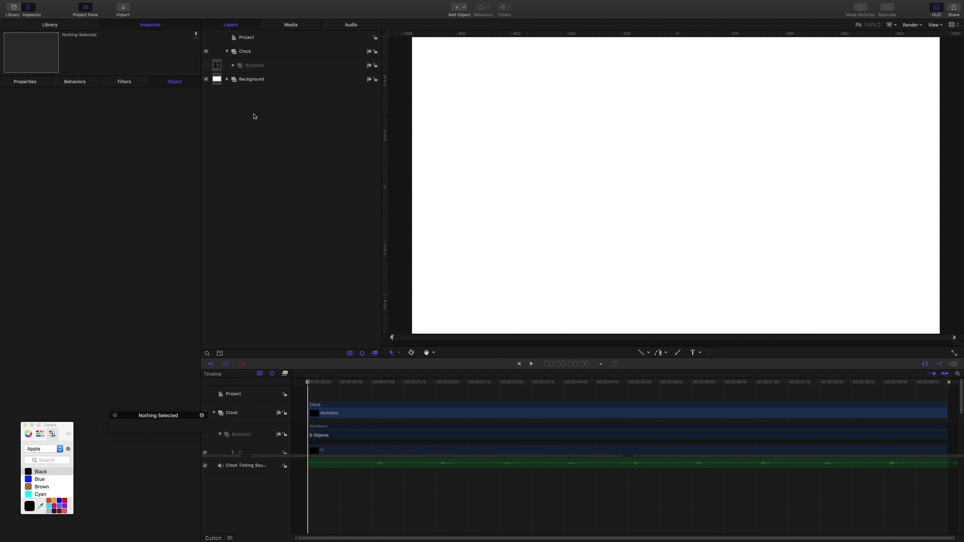
pyautogui.press('super+shift+n')
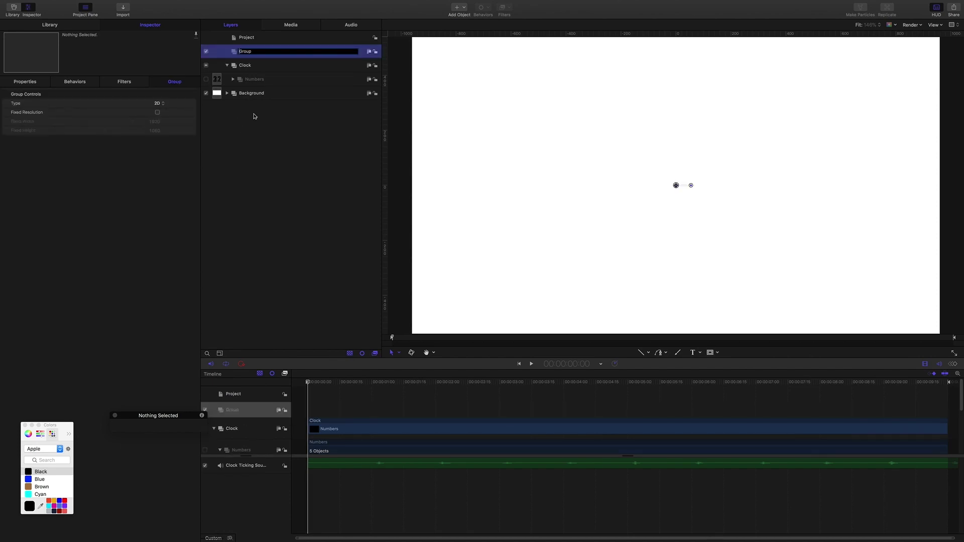
pyautogui.write('Face')
pyautogui.press('Return')
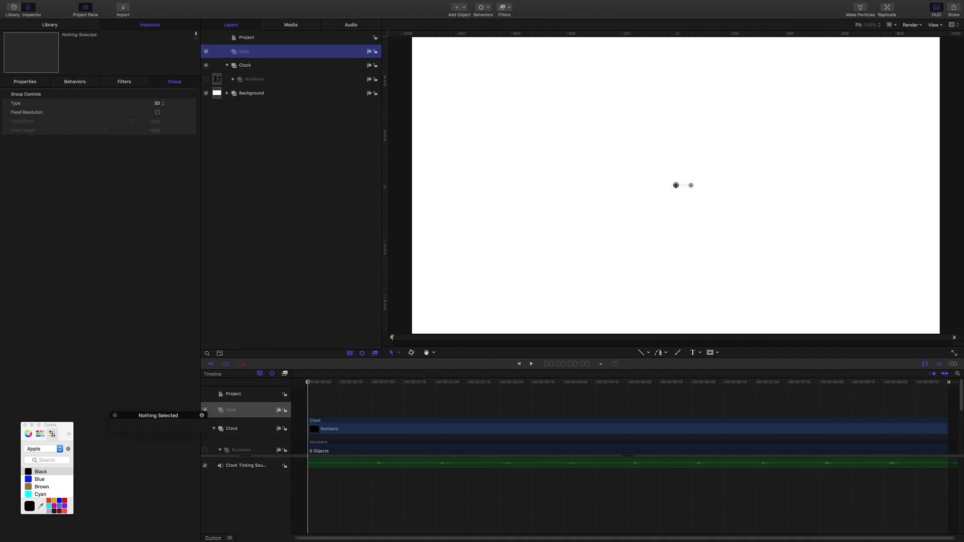
pyautogui.moveTo(246, 53); pyautogui.dragTo(246, 67)
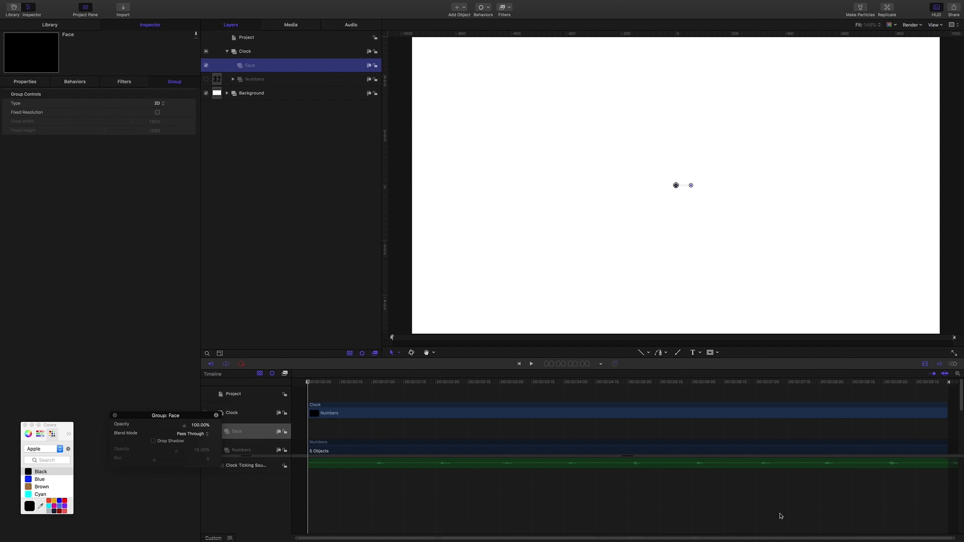
# Step: Draw a vertical blue line about 79 px long in the Face group and rename it Seconds
pyautogui.click(641, 354)
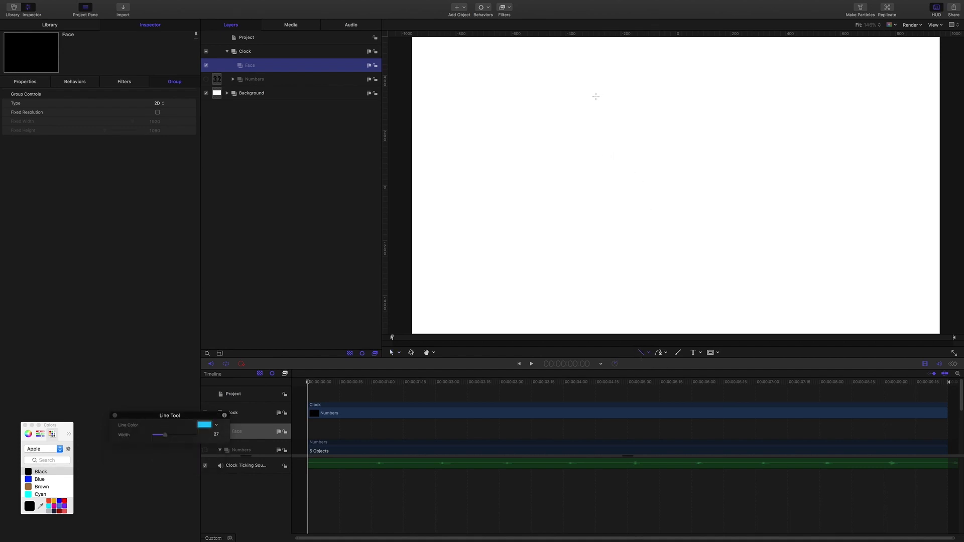
pyautogui.moveTo(595, 97); pyautogui.dragTo(597, 119)
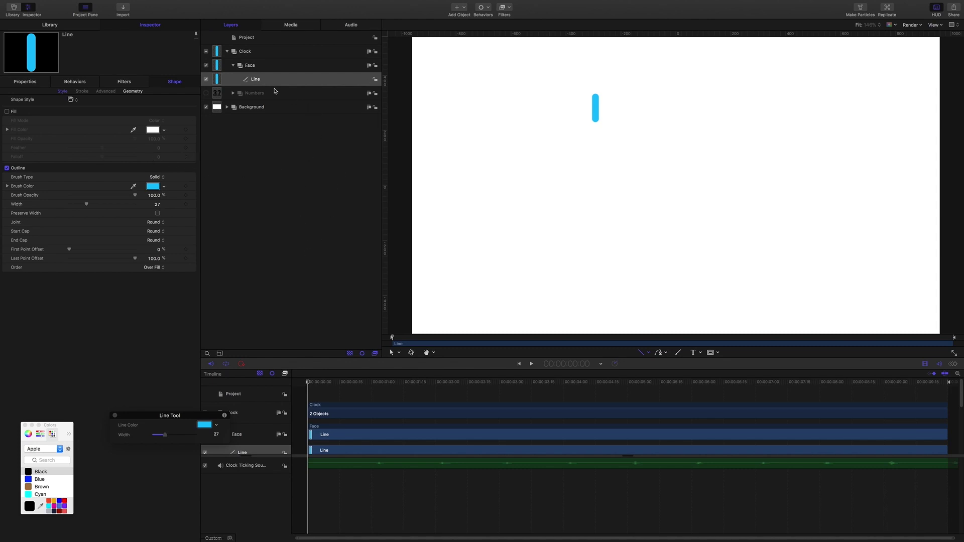
pyautogui.doubleClick(240, 78)
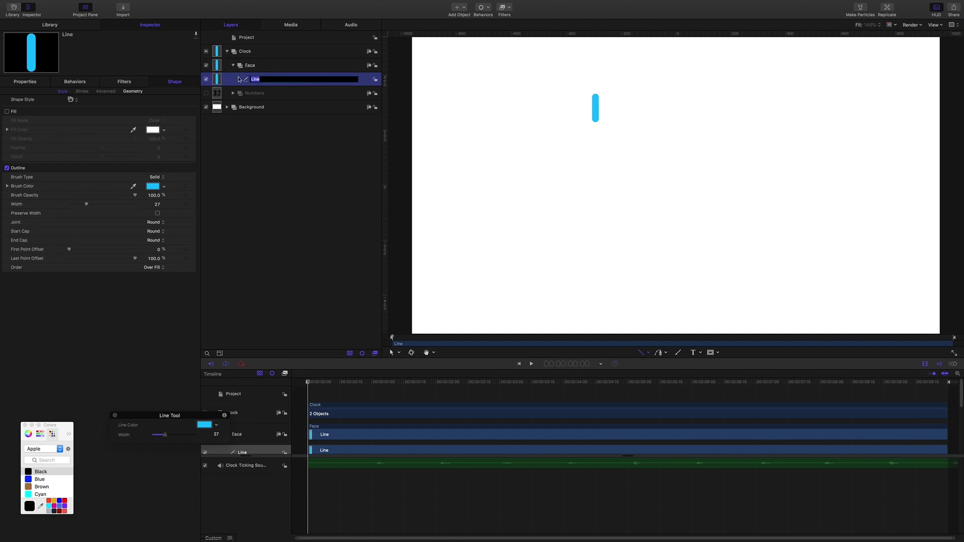
pyautogui.write('Seconds')
pyautogui.press('Return')
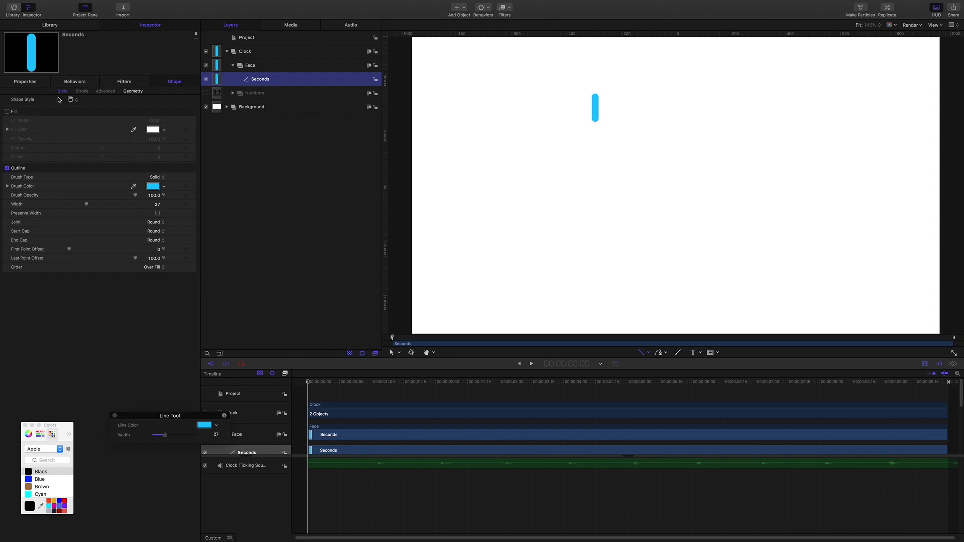
# Step: Set the Y values of the Seconds line's control points to 15 for Point 1 and -15 for Point 2
pyautogui.click(134, 94)
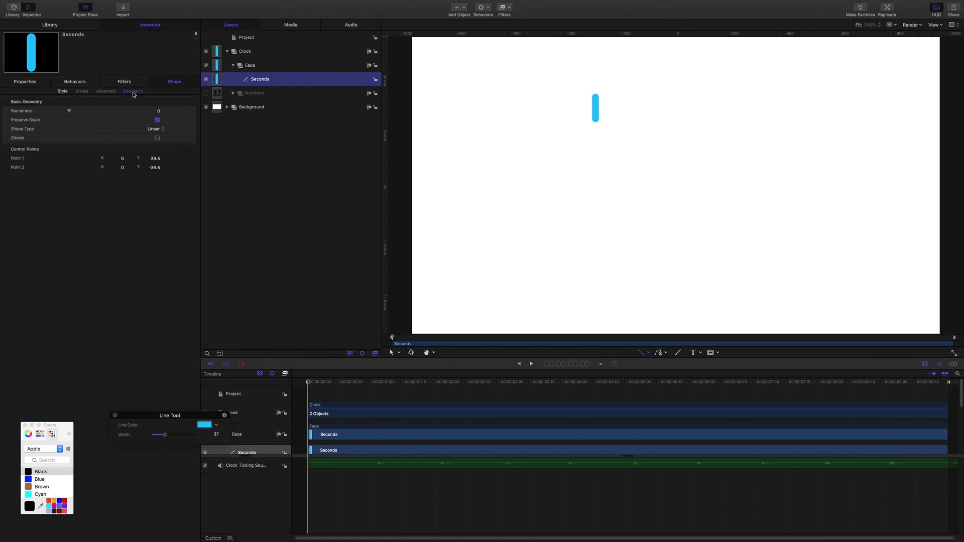
pyautogui.click(155, 159)
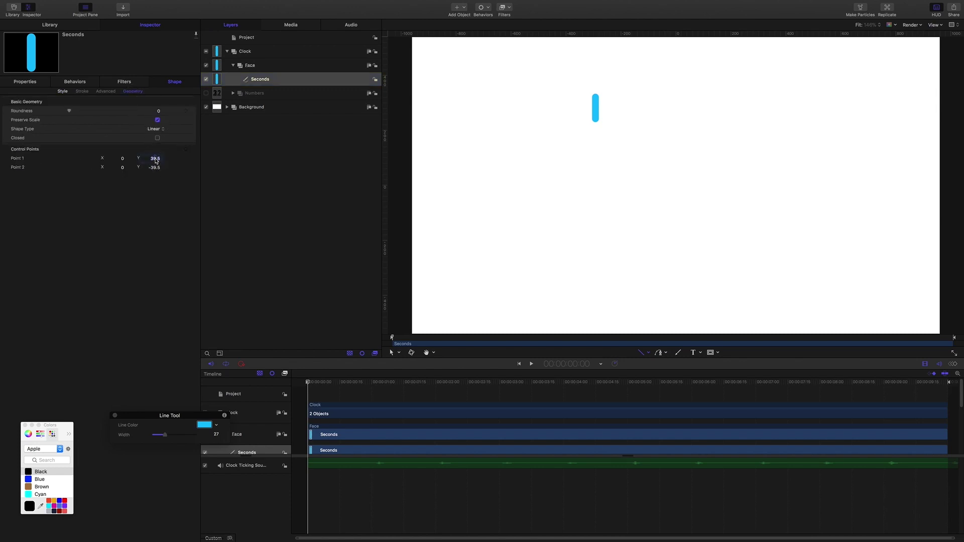
pyautogui.write('1')
pyautogui.press('Tab')
pyautogui.write('-15')
pyautogui.press('Return')
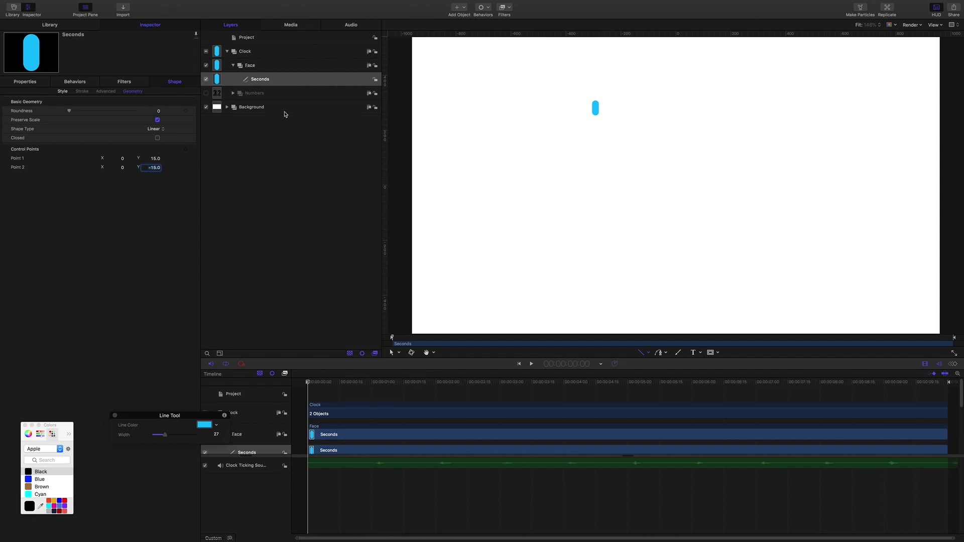
# Step: Duplicate the Seconds line and rename the copy Hours
pyautogui.press('s')
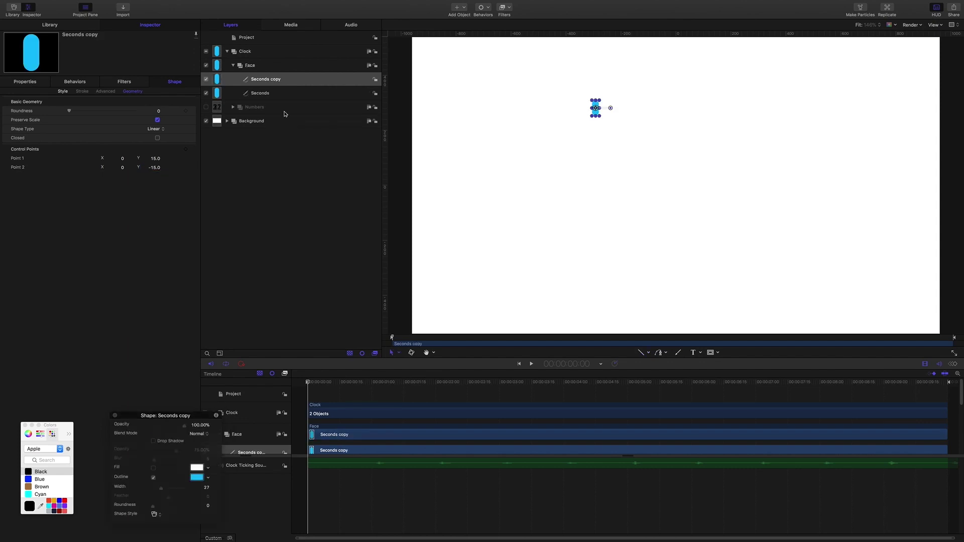
pyautogui.press('super+d')
pyautogui.doubleClick(277, 79)
pyautogui.press('super+a')
pyautogui.write('Hours')
pyautogui.press('Return')
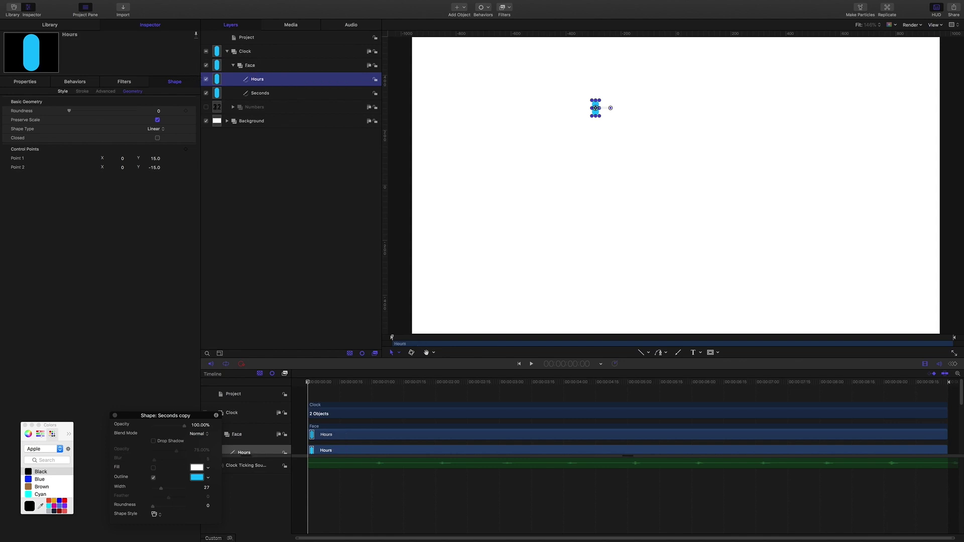
# Step: Move the Hours line left of Seconds to about X -358 px and change its outline color to yellow-orange
pyautogui.click(16, 80)
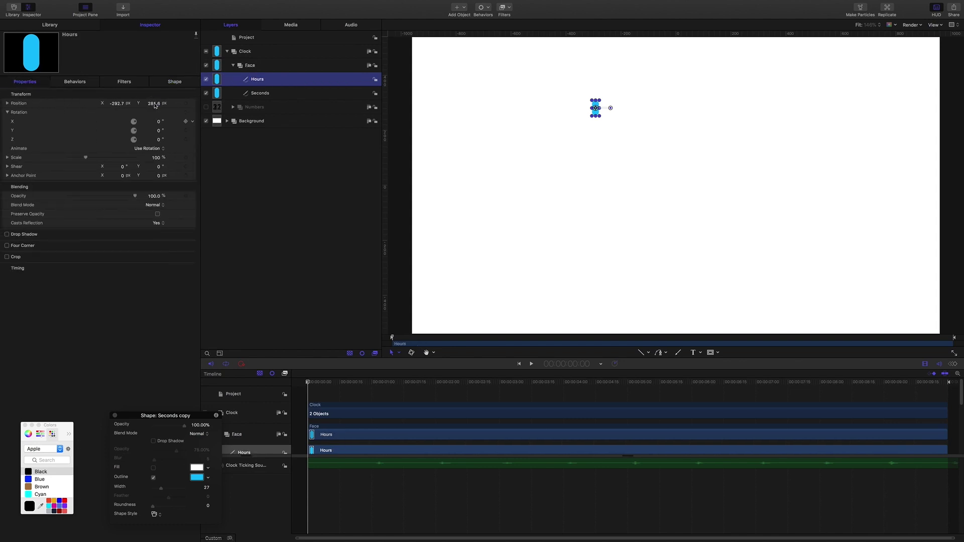
pyautogui.moveTo(121, 104); pyautogui.dragTo(118, 105)
pyautogui.click(199, 480)
pyautogui.click(56, 502)
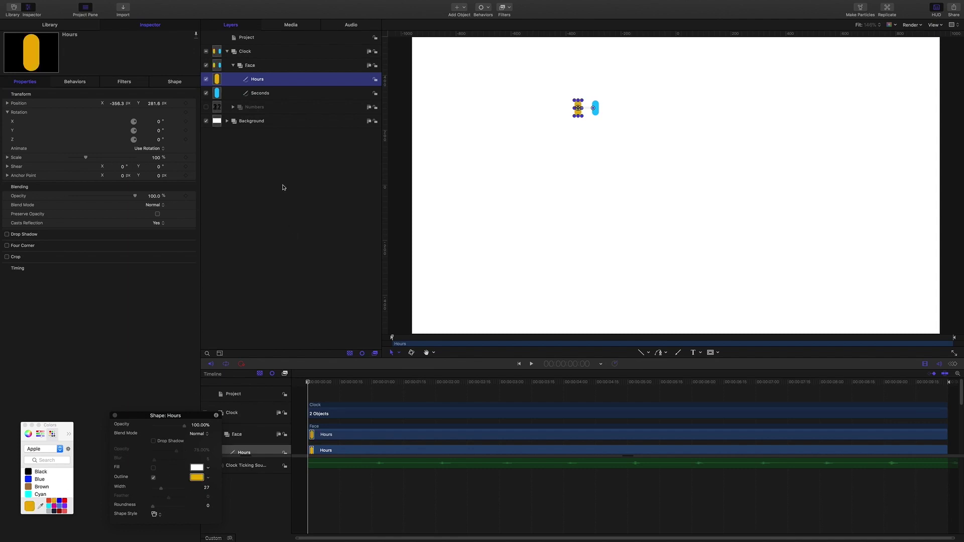
# Step: Remove the round start and end caps from the Hours line's outline so both ends are flat
pyautogui.click(173, 83)
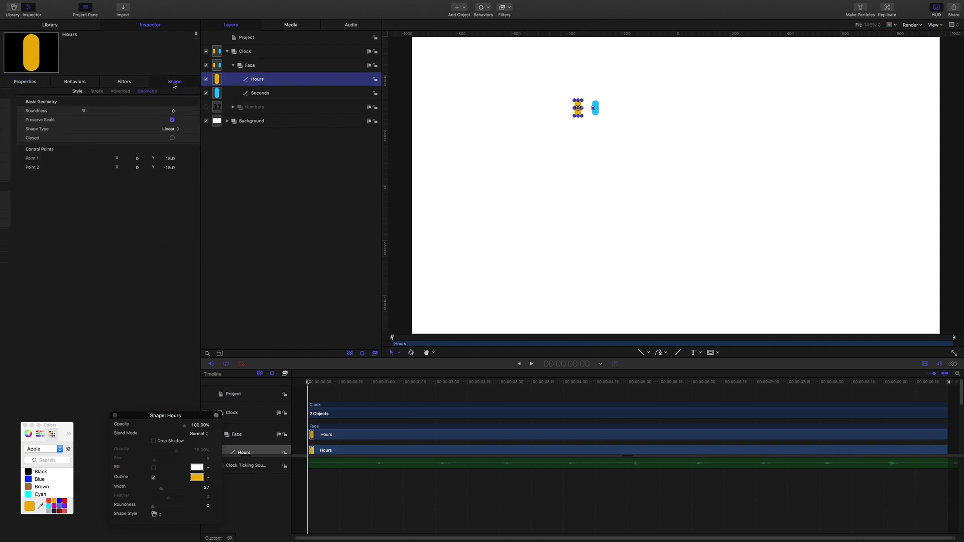
pyautogui.click(64, 92)
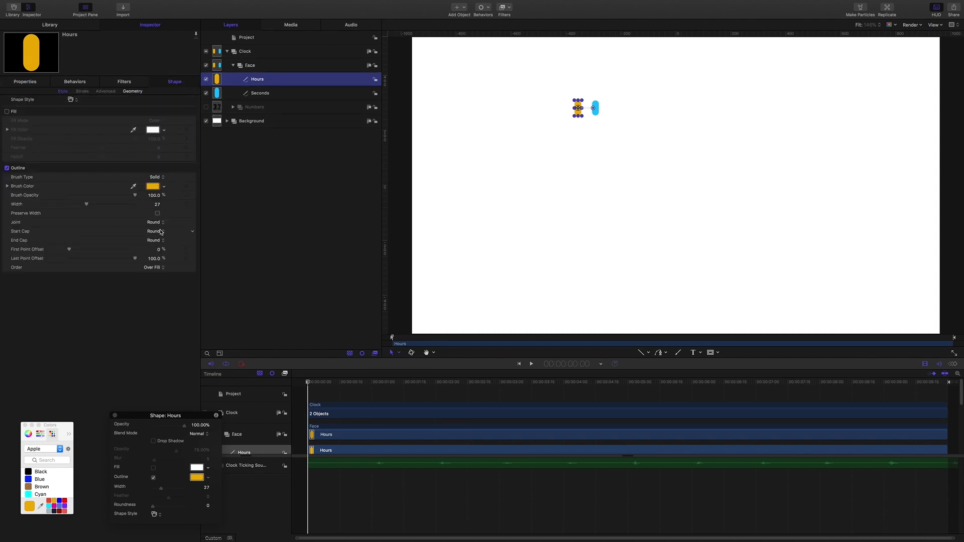
pyautogui.click(160, 232)
pyautogui.click(153, 217)
pyautogui.click(155, 240)
pyautogui.press('Return')
# Step: Set the Y values of the Hours line's control points to 30 for Point 1 and -30 for Point 2
pyautogui.click(131, 91)
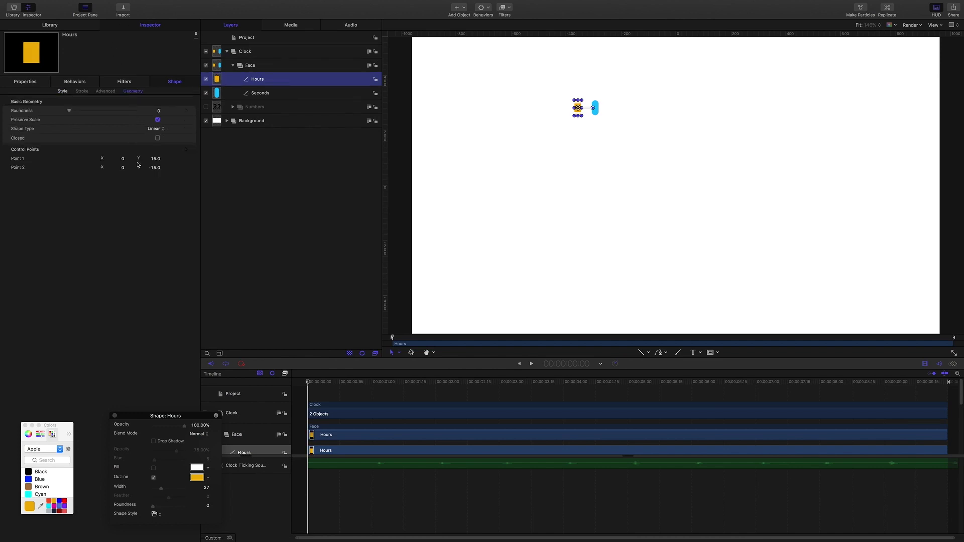
pyautogui.click(155, 158)
pyautogui.write('30')
pyautogui.press('Tab')
pyautogui.write('-30')
pyautogui.press('Return')
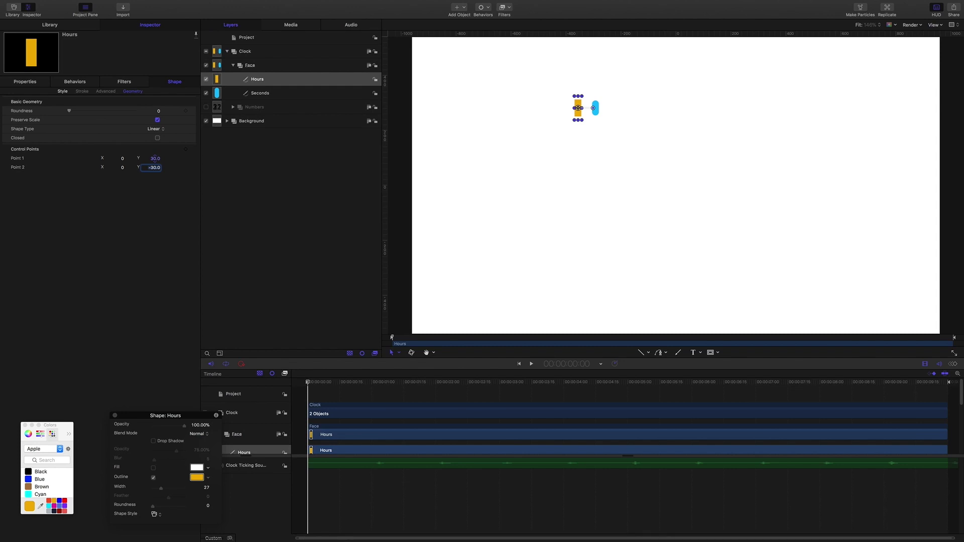
# Step: Replicate the Seconds line within the Face group and hide the original Hours line
pyautogui.click(263, 67)
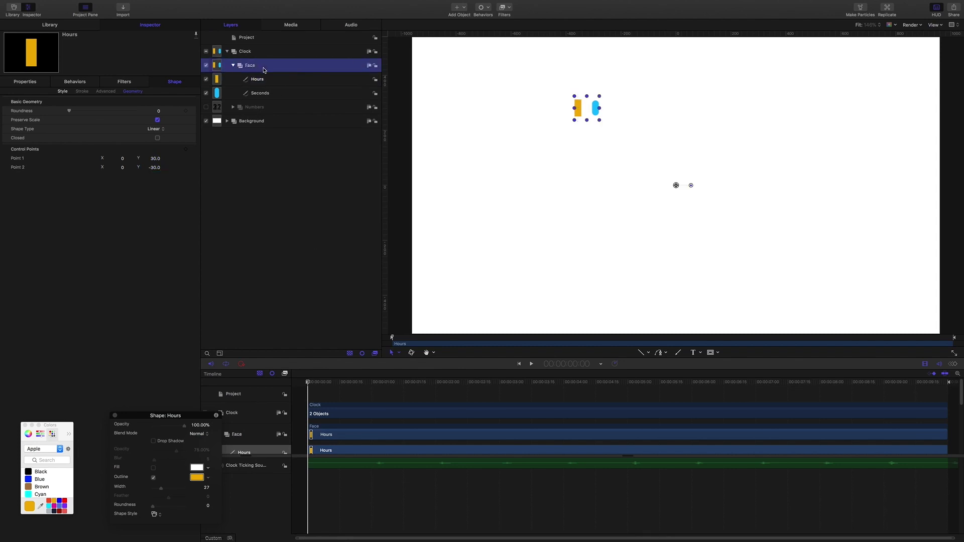
pyautogui.click(317, 173)
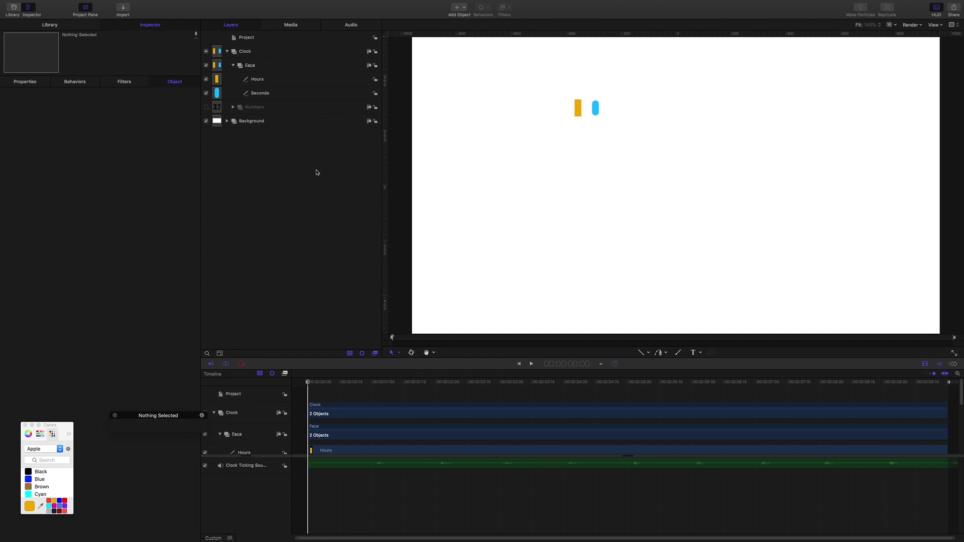
pyautogui.click(260, 95)
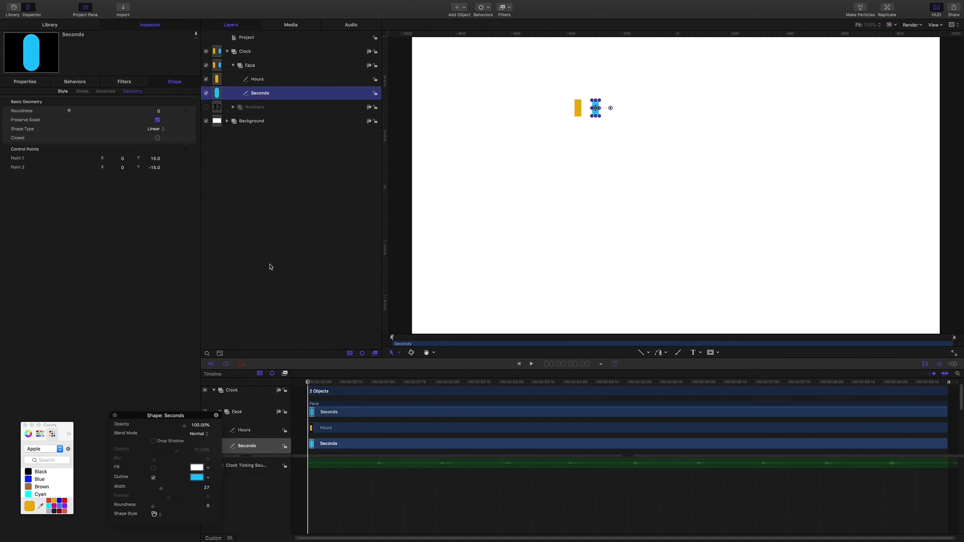
pyautogui.press('l')
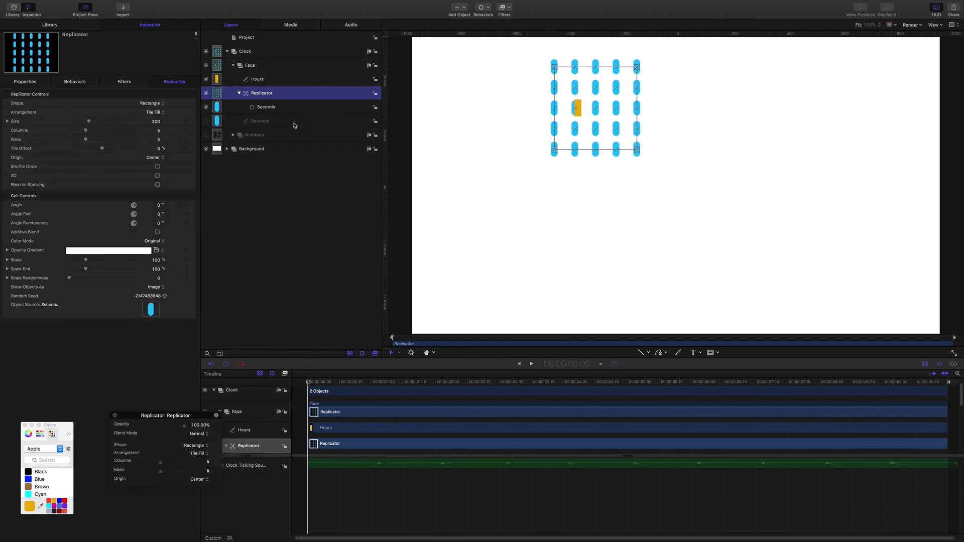
pyautogui.click(206, 79)
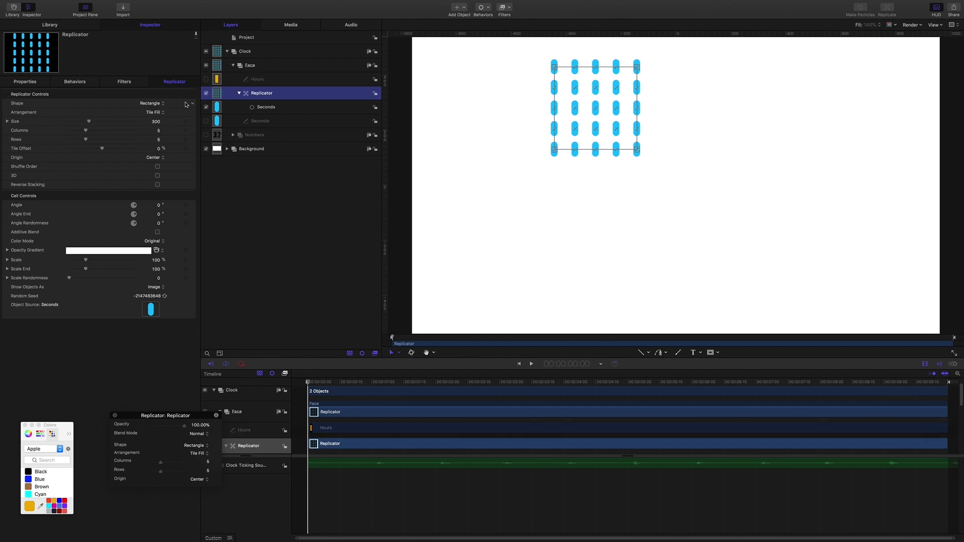
# Step: Set the replicator's shape to Circle and its arrangement to Outline
pyautogui.click(162, 105)
pyautogui.click(162, 111)
pyautogui.click(162, 111)
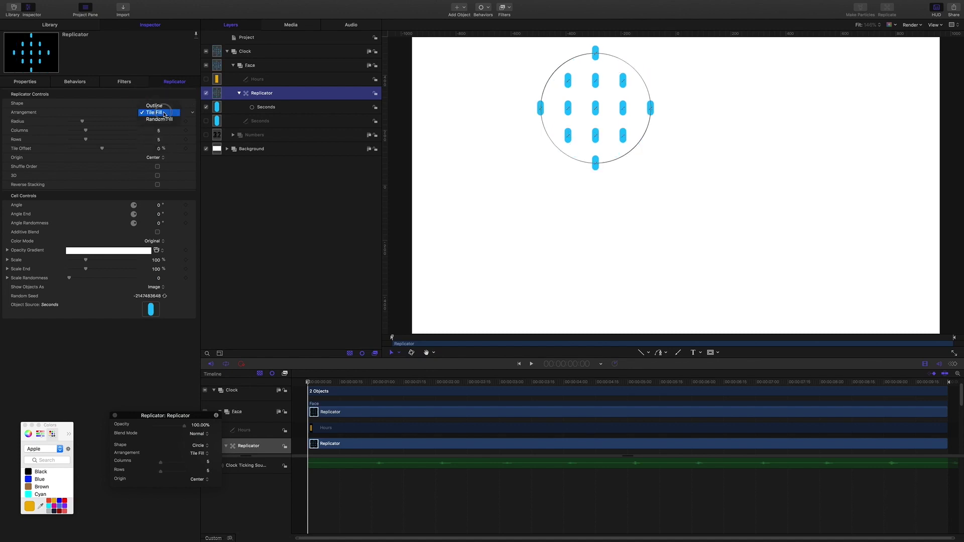
pyautogui.click(165, 106)
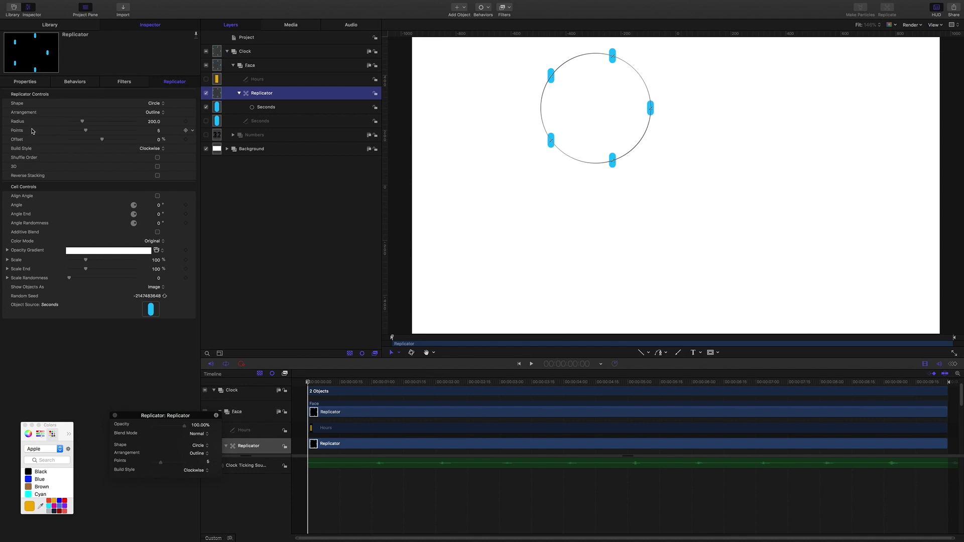
# Step: Give the circular replicator 60 points, align the cells' angle to the circle, and set its radius to 450
pyautogui.click(158, 131)
pyautogui.write('60')
pyautogui.press('Return')
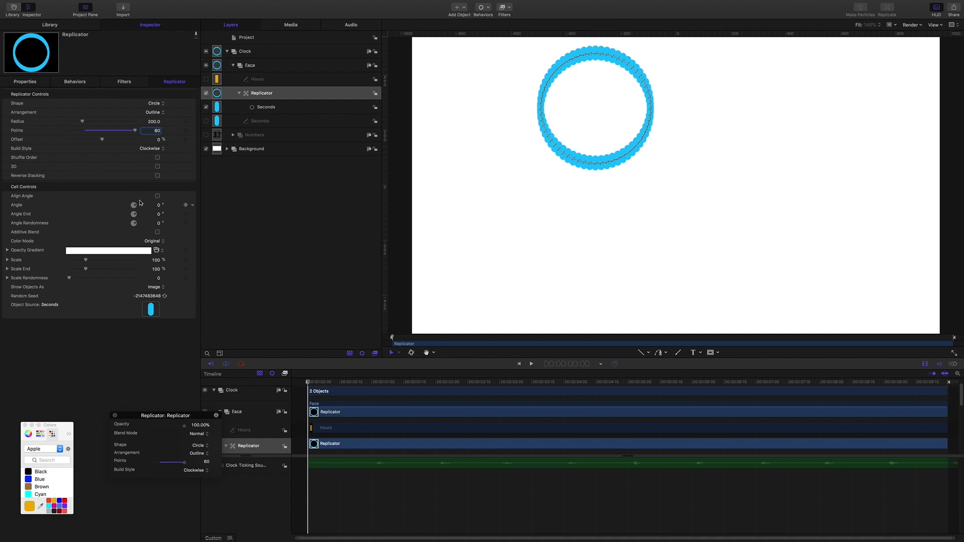
pyautogui.click(158, 196)
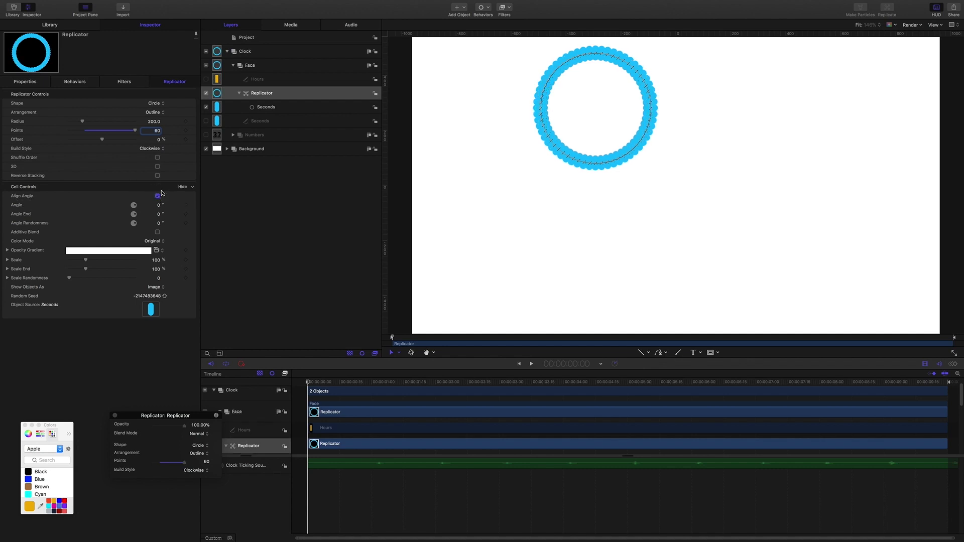
pyautogui.click(151, 121)
pyautogui.write('450')
pyautogui.press('Return')
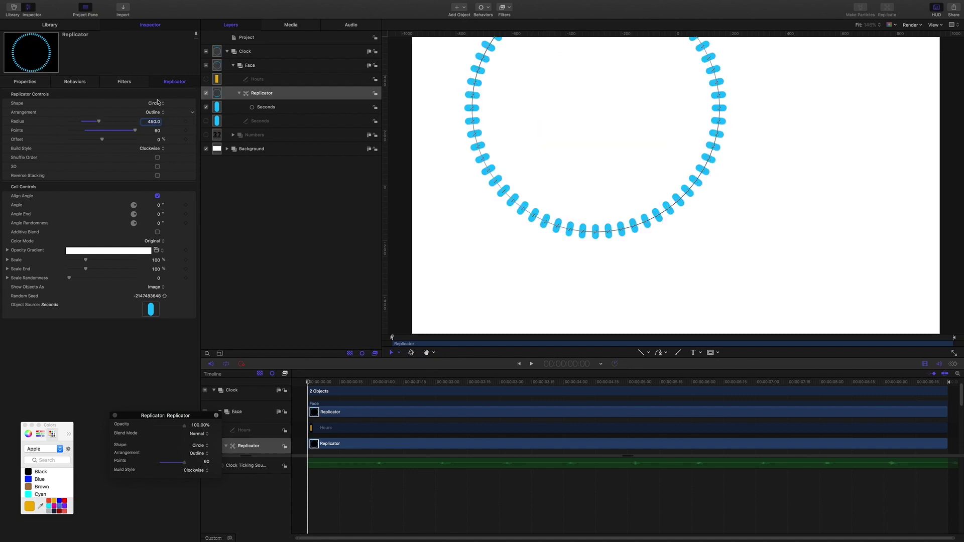
# Step: Reset the replicator's position to 0, 0 and rename it Seconds
pyautogui.click(26, 81)
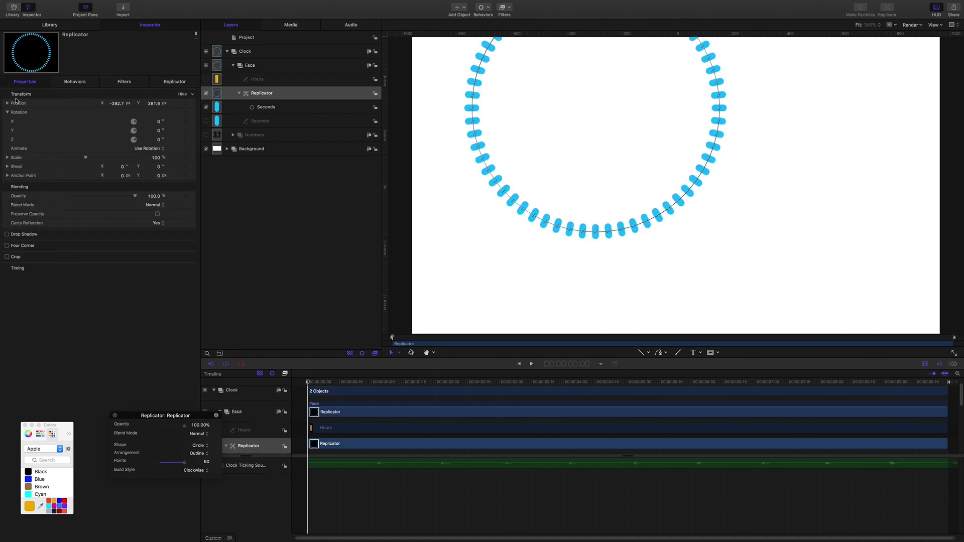
pyautogui.click(199, 105)
pyautogui.click(201, 107)
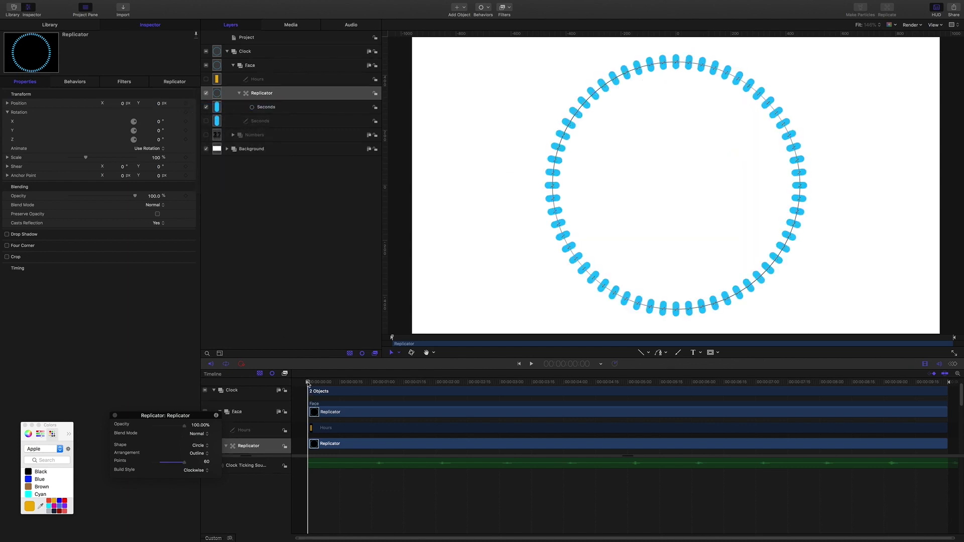
pyautogui.doubleClick(266, 94)
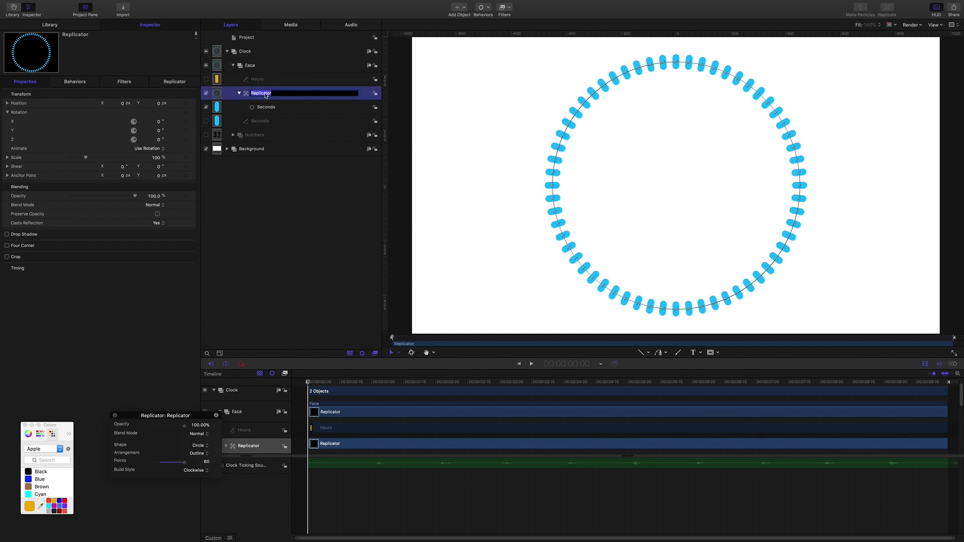
pyautogui.write('Seconds')
pyautogui.press('Return')
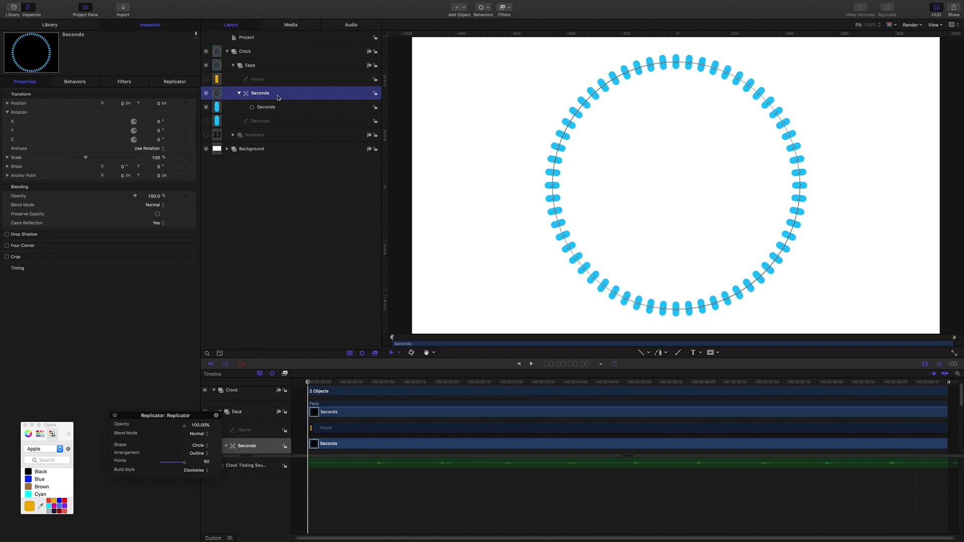
# Step: Duplicate the Seconds replicator and rename the copy Hours
pyautogui.press('super+d')
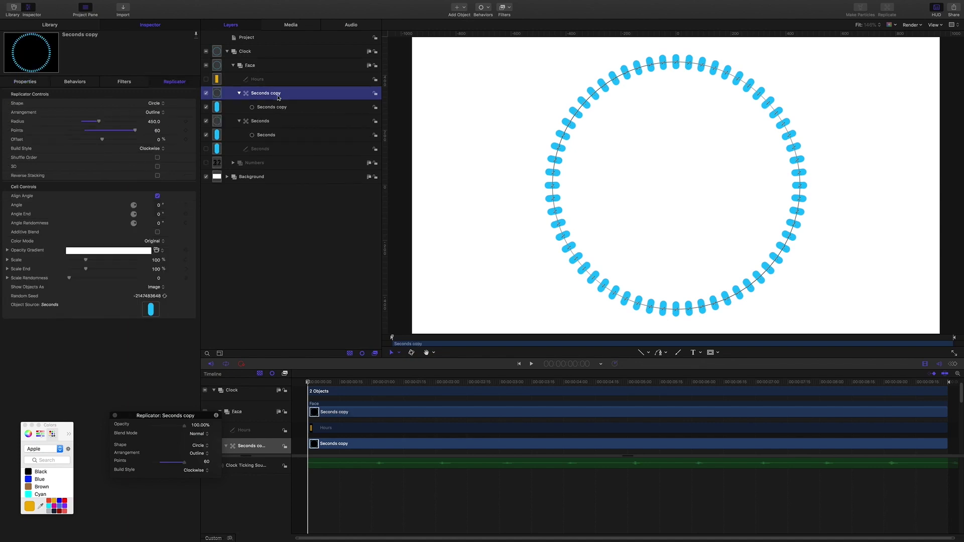
pyautogui.doubleClick(279, 98)
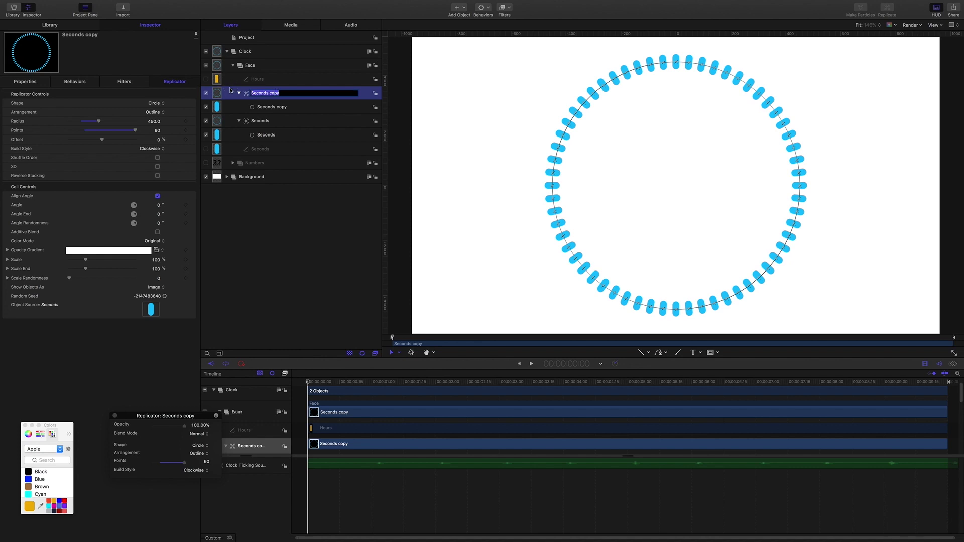
pyautogui.write('Hours')
pyautogui.press('Return')
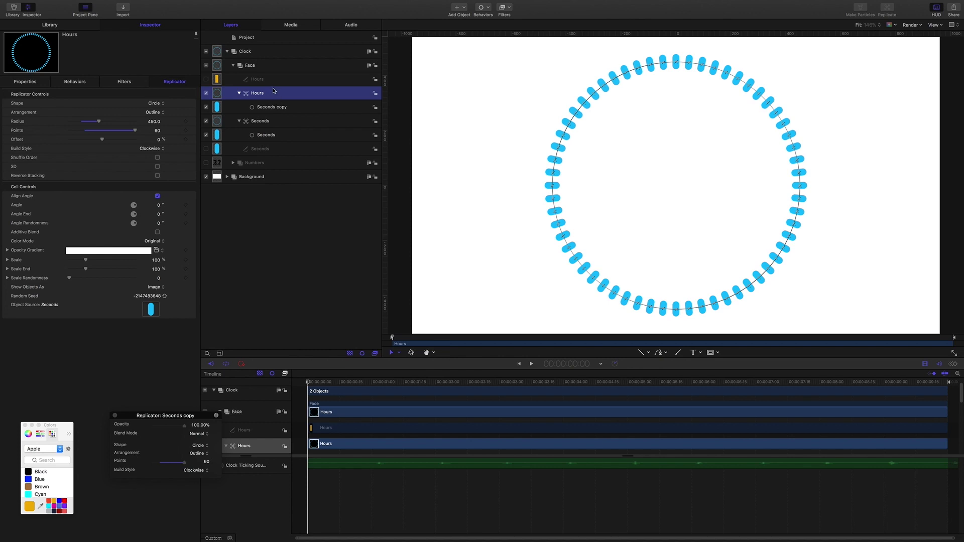
# Step: Replace the Hours replicator's object source with the yellow-orange Hours line and set its points to 12
pyautogui.moveTo(262, 81); pyautogui.dragTo(151, 309)
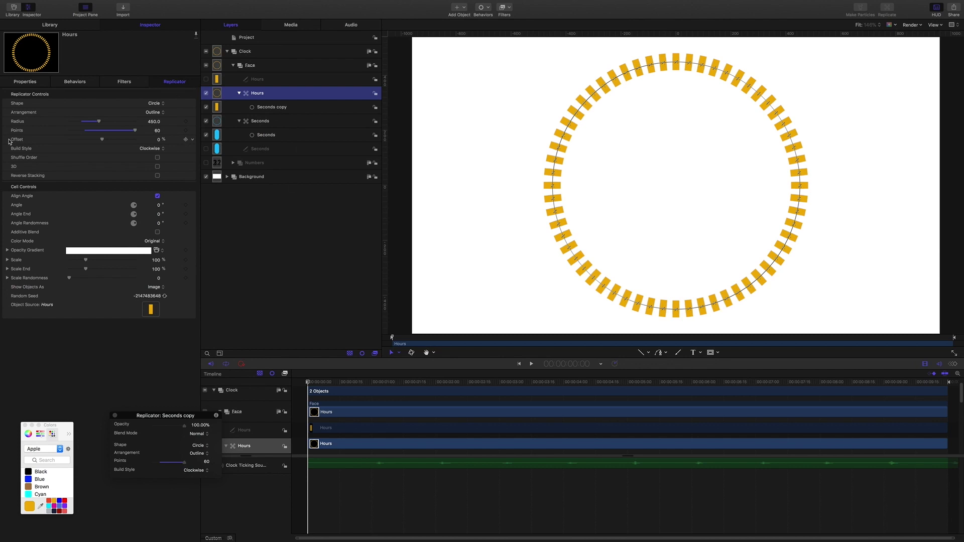
pyautogui.click(159, 131)
pyautogui.write('12')
pyautogui.press('Return')
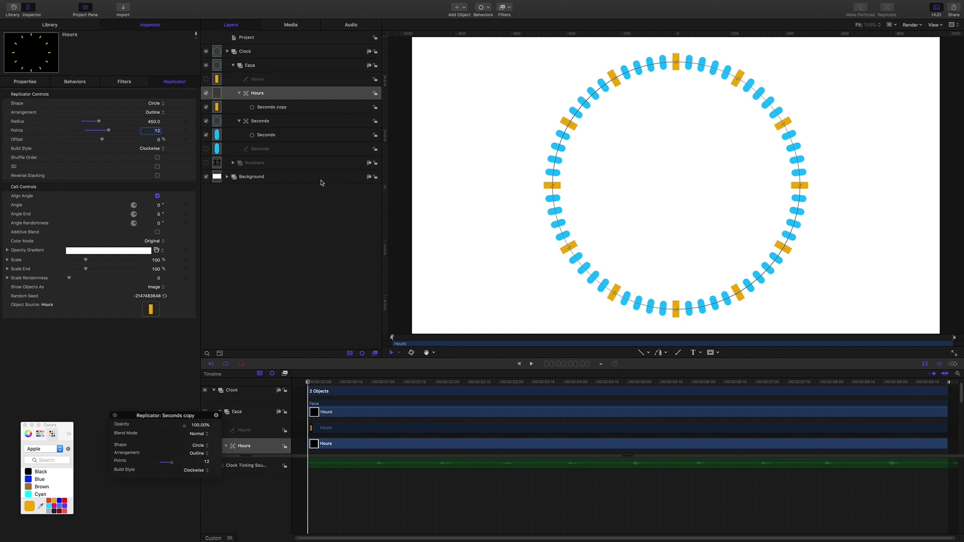
# Step: Draw a large circle in the Face group and reset its position to 0, 0
pyautogui.click(250, 66)
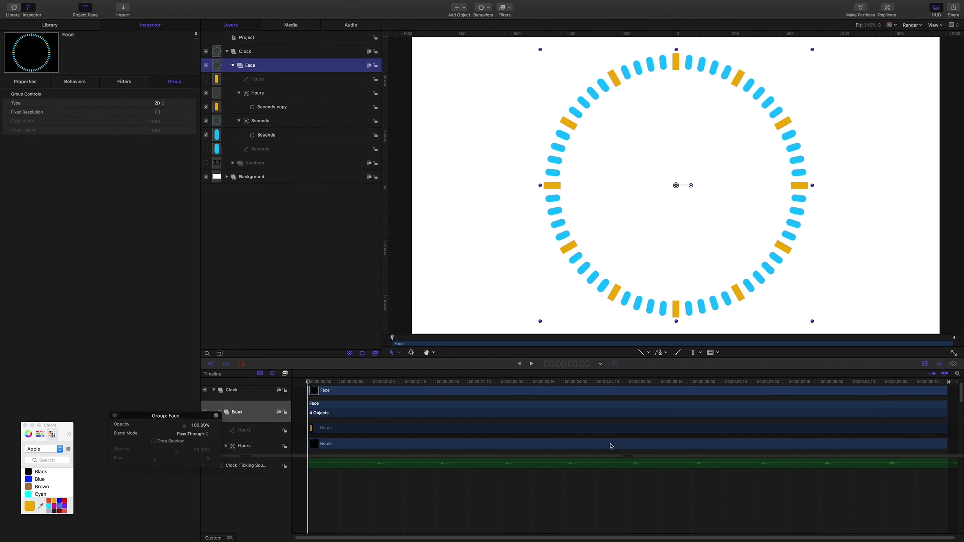
pyautogui.click(648, 353)
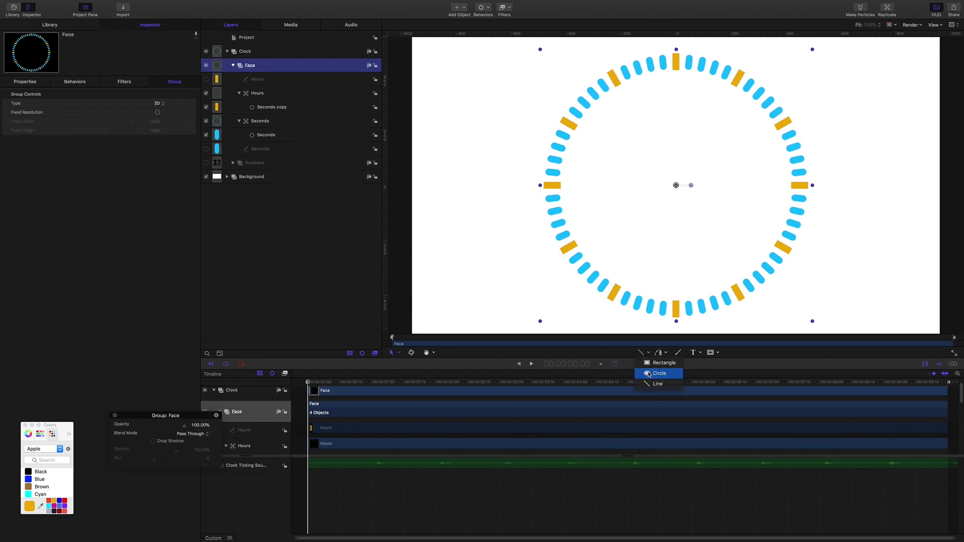
pyautogui.click(649, 374)
pyautogui.moveTo(505, 119); pyautogui.dragTo(656, 263)
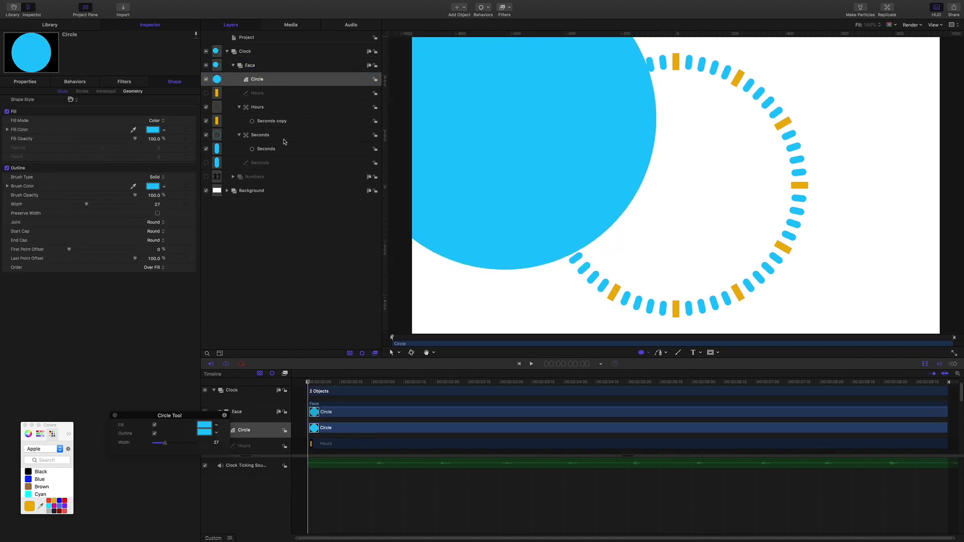
pyautogui.click(25, 82)
pyautogui.click(194, 103)
pyautogui.click(221, 102)
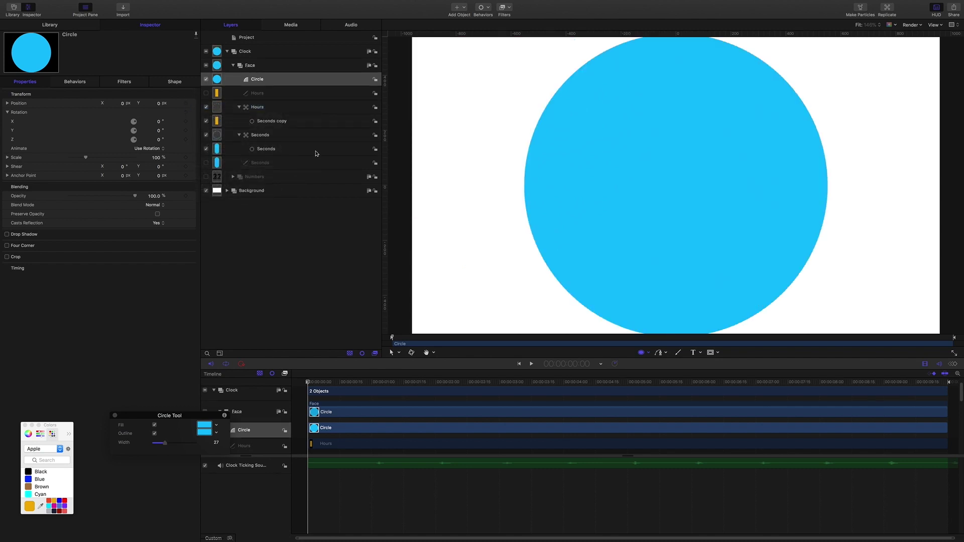
# Step: Set the circle's radius to 490
pyautogui.click(175, 82)
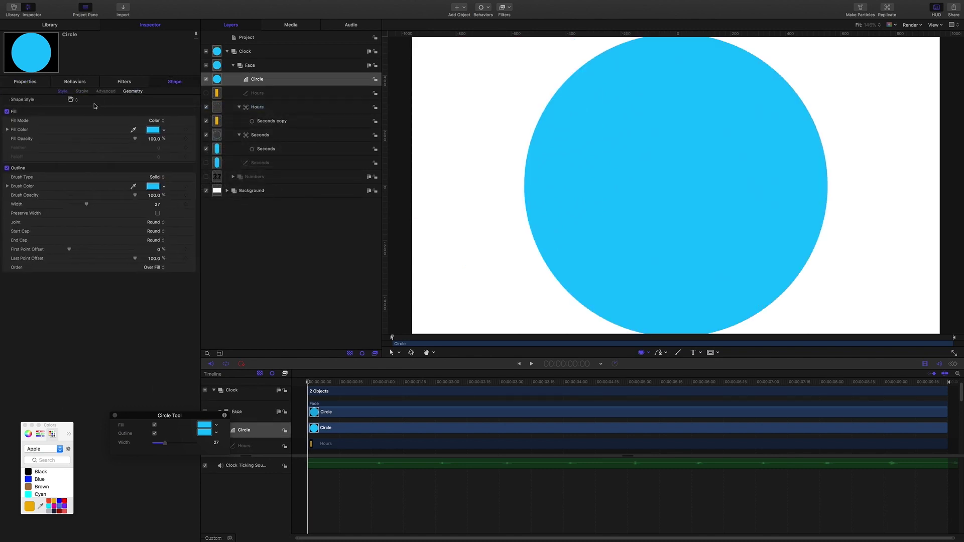
pyautogui.click(133, 92)
pyautogui.click(152, 120)
pyautogui.write('490')
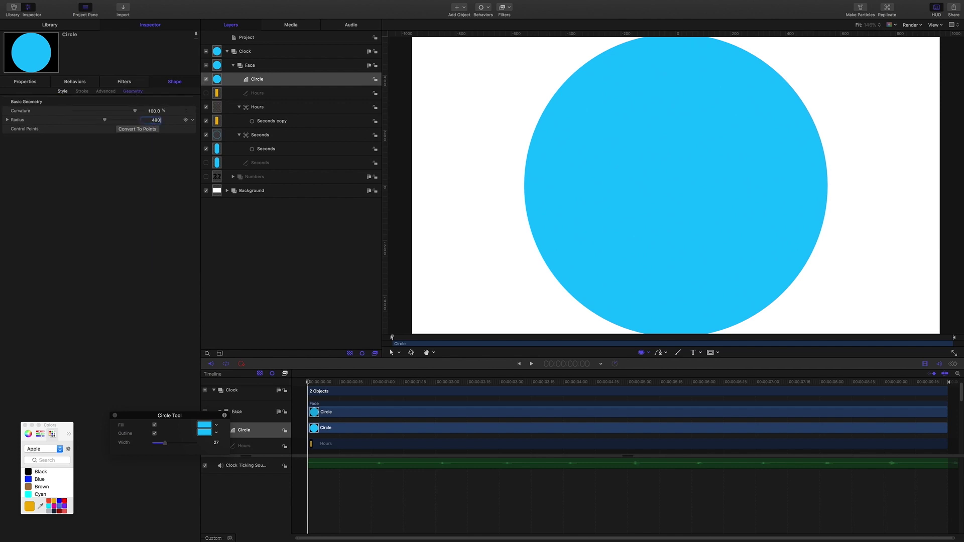
pyautogui.press('Return')
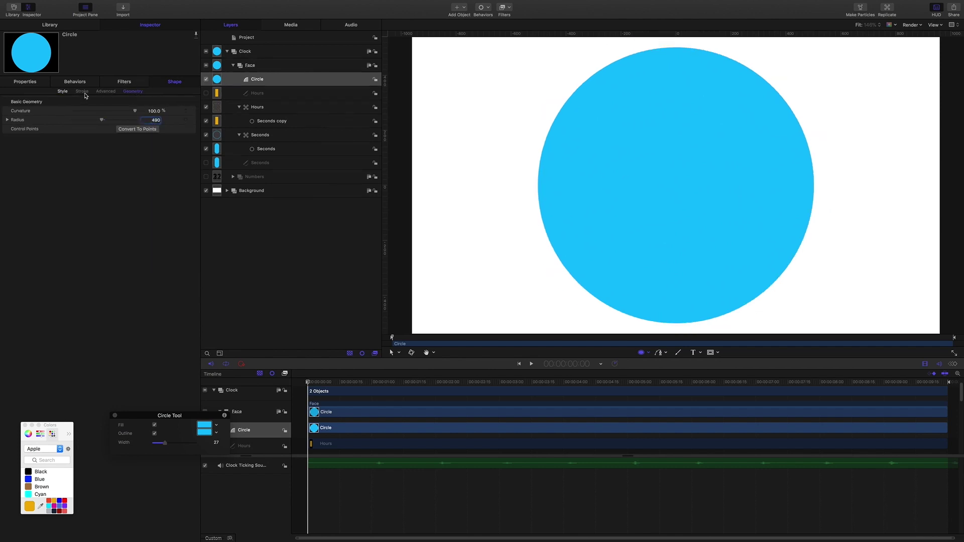
# Step: Turn off the circle's fill and set its outline width to 12
pyautogui.click(62, 91)
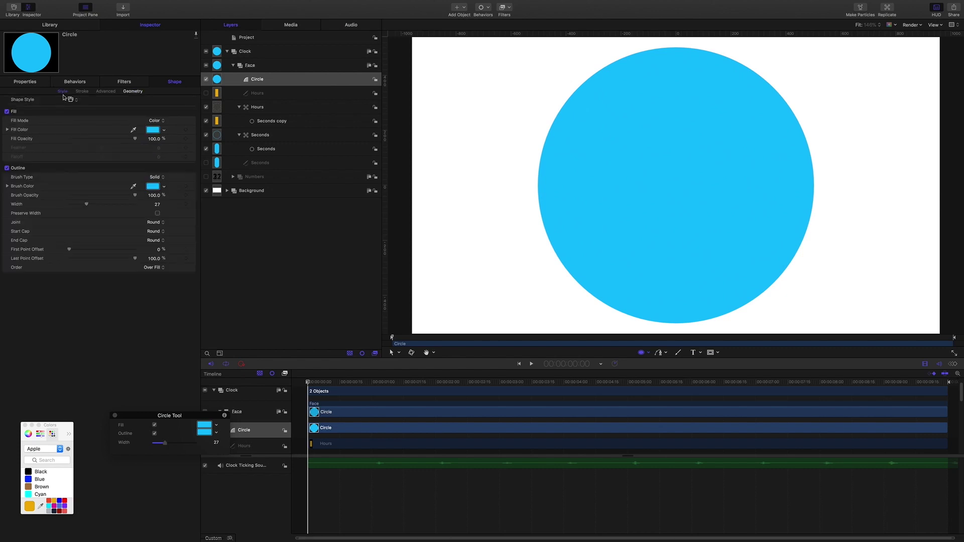
pyautogui.click(6, 112)
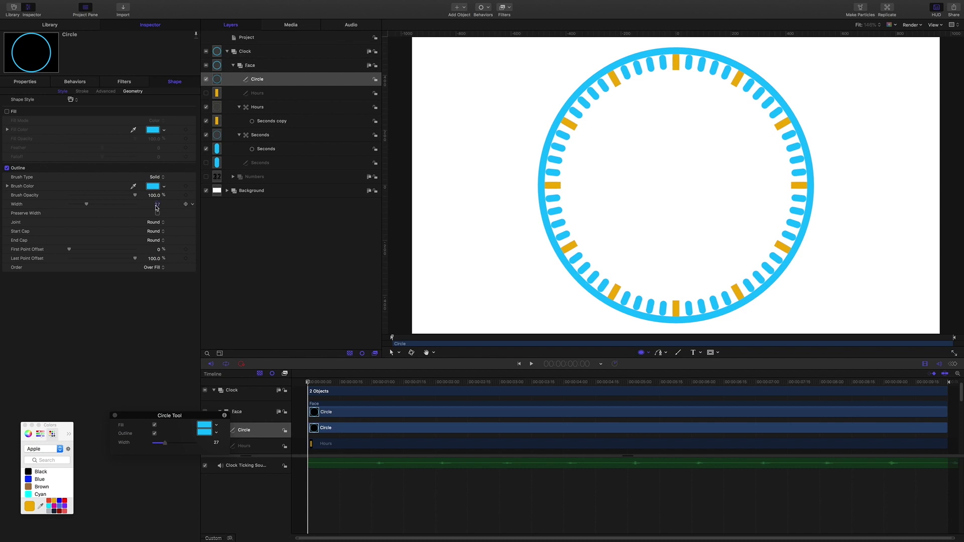
pyautogui.moveTo(157, 207)
pyautogui.mouseDown()
pyautogui.moveTo(150, 207)
pyautogui.moveTo(157, 204)
pyautogui.mouseUp()
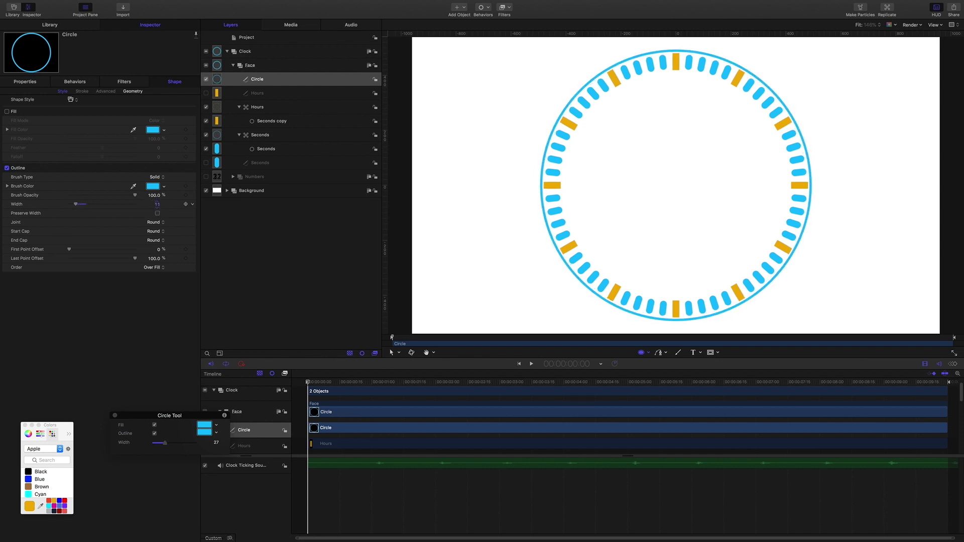
pyautogui.click(157, 205)
pyautogui.write('12')
# Step: Show and expand the Numbers group, and move the numeral 12 just below the topmost hour mark
pyautogui.click(206, 177)
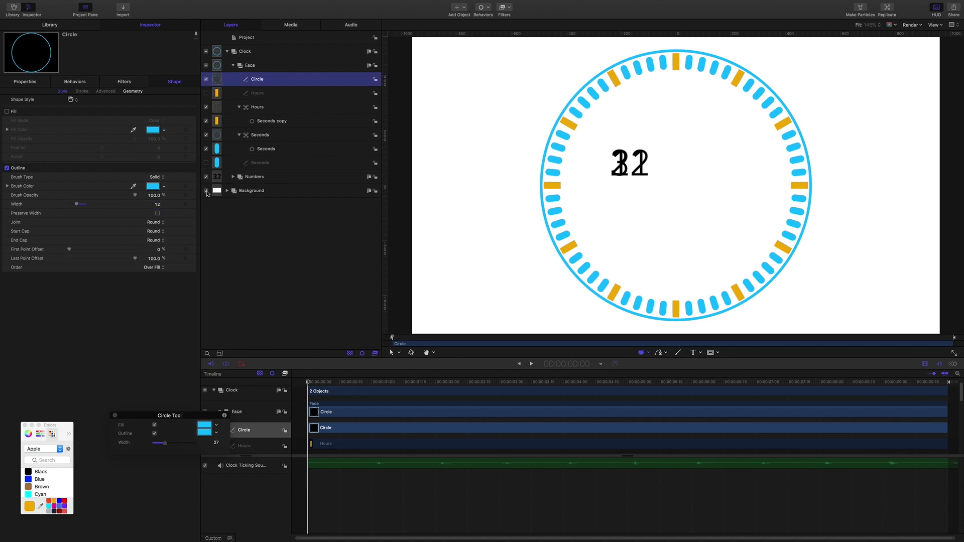
pyautogui.click(233, 177)
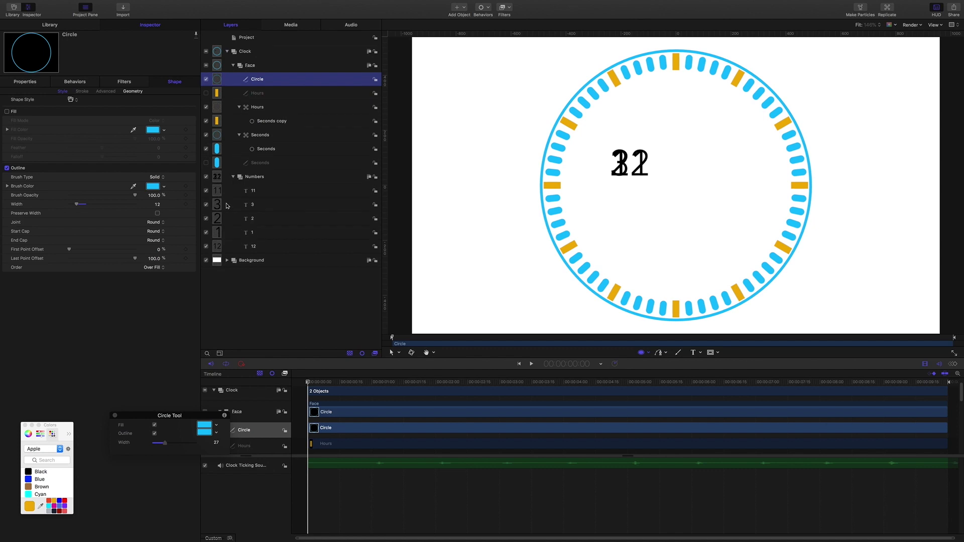
pyautogui.click(253, 247)
pyautogui.moveTo(659, 143); pyautogui.dragTo(671, 94)
pyautogui.moveTo(669, 94); pyautogui.dragTo(669, 94)
# Step: Move the numerals 1, 2, 3 and 11 just inside their matching hour marks, and collapse the Seconds replicator
pyautogui.click(283, 235)
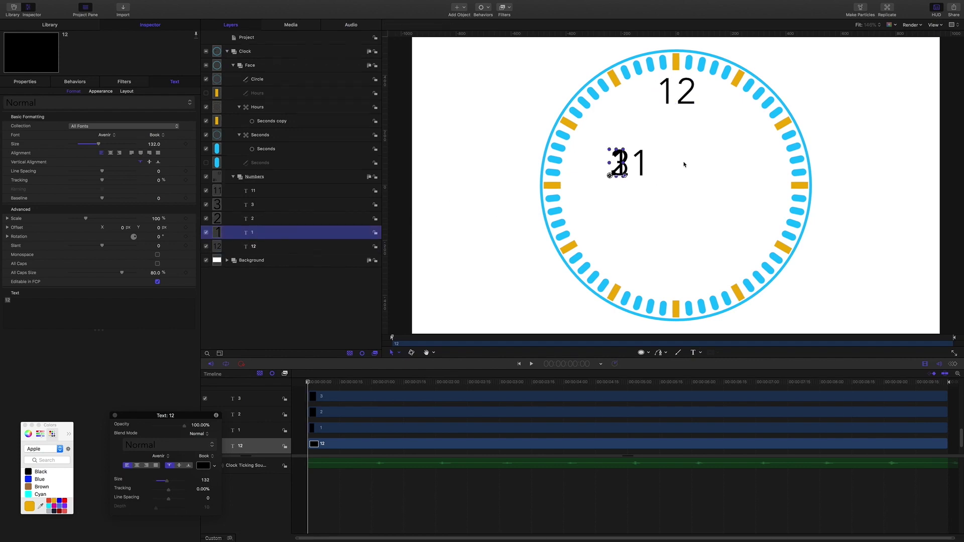
pyautogui.moveTo(623, 165); pyautogui.dragTo(734, 106)
pyautogui.click(257, 218)
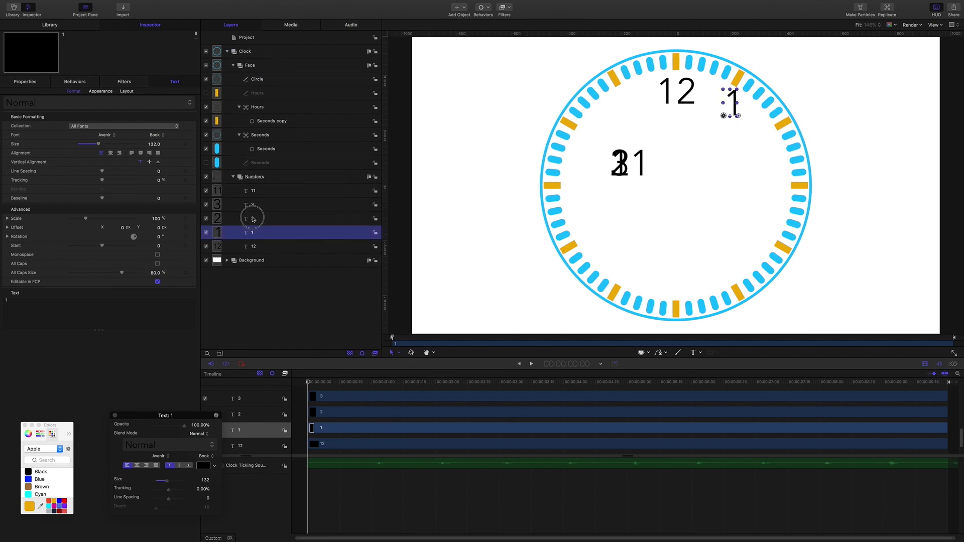
pyautogui.moveTo(620, 161); pyautogui.dragTo(764, 144)
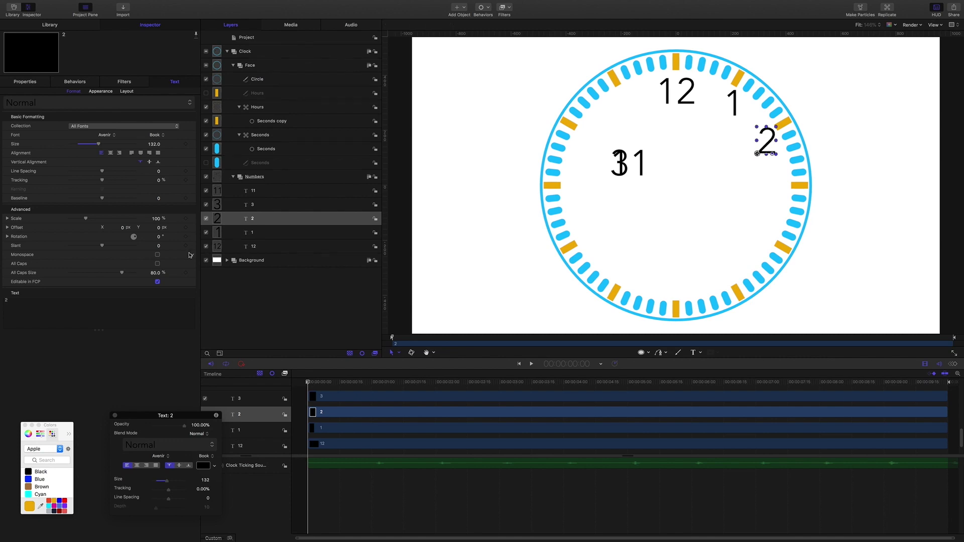
pyautogui.click(249, 206)
pyautogui.moveTo(619, 163); pyautogui.dragTo(780, 184)
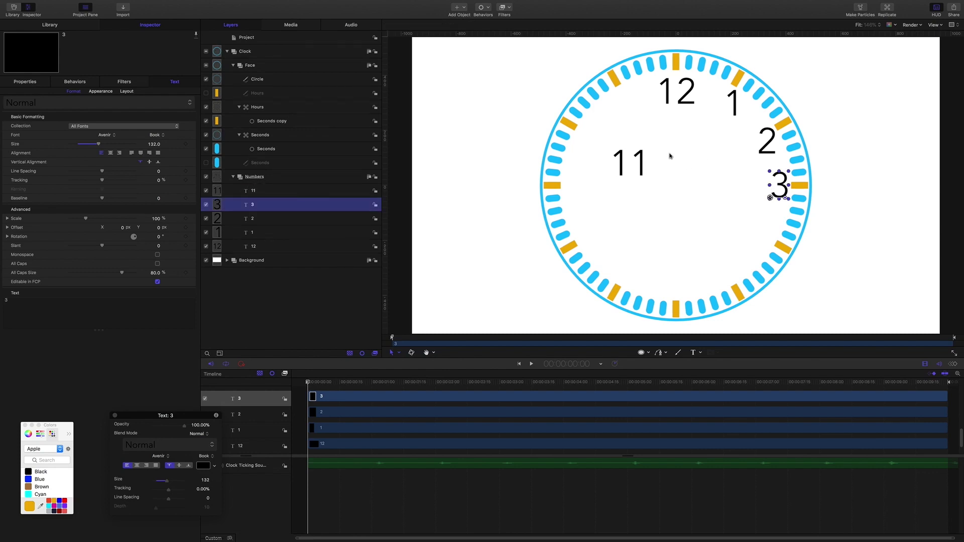
pyautogui.click(254, 190)
pyautogui.moveTo(633, 162); pyautogui.dragTo(635, 104)
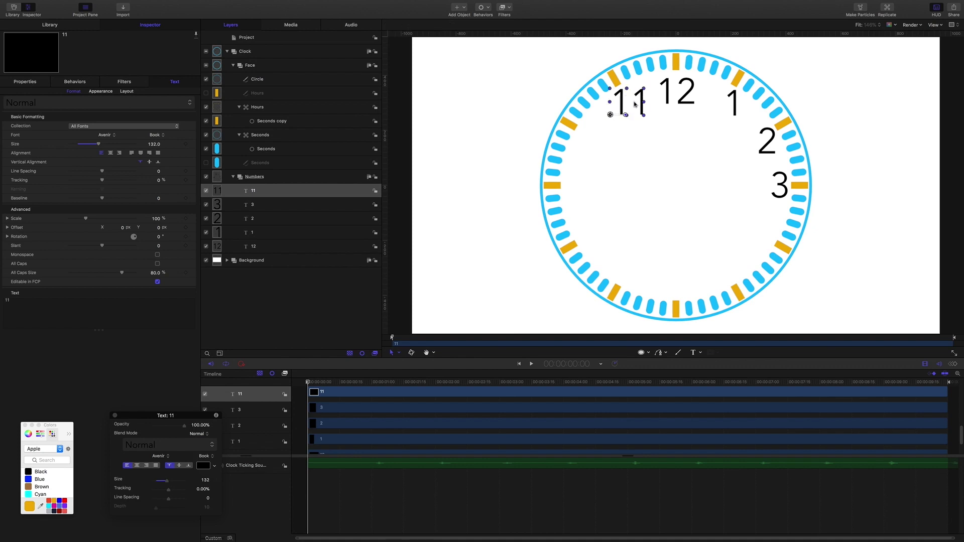
pyautogui.click(239, 135)
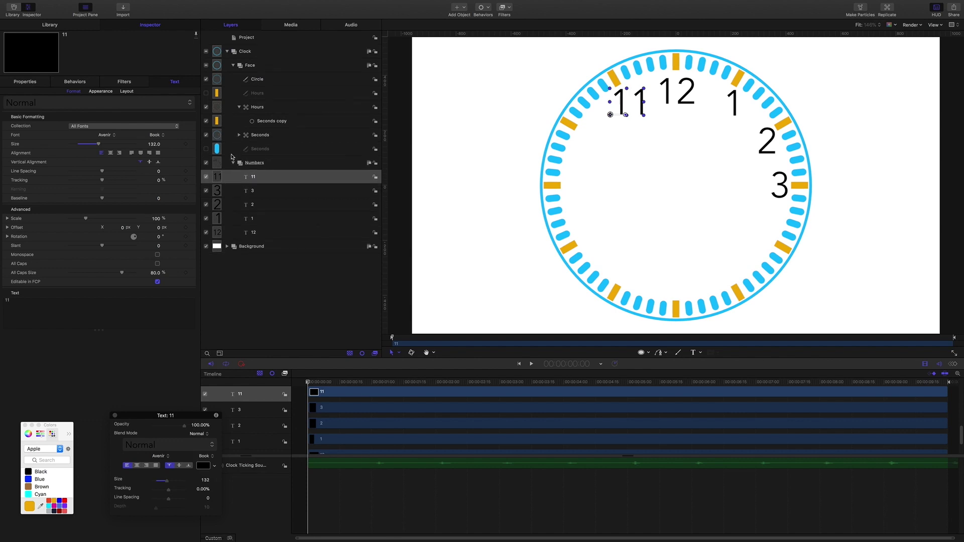
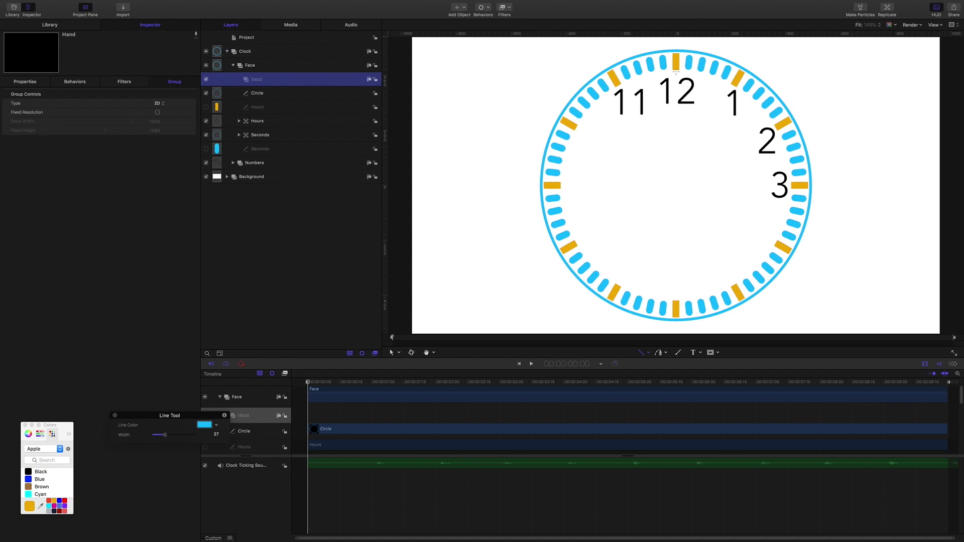
# Step: Draw a vertical line in the Hand group from the topmost hour mark to slightly below the clock's center, and name it Hand
pyautogui.moveTo(675, 72); pyautogui.dragTo(677, 217)
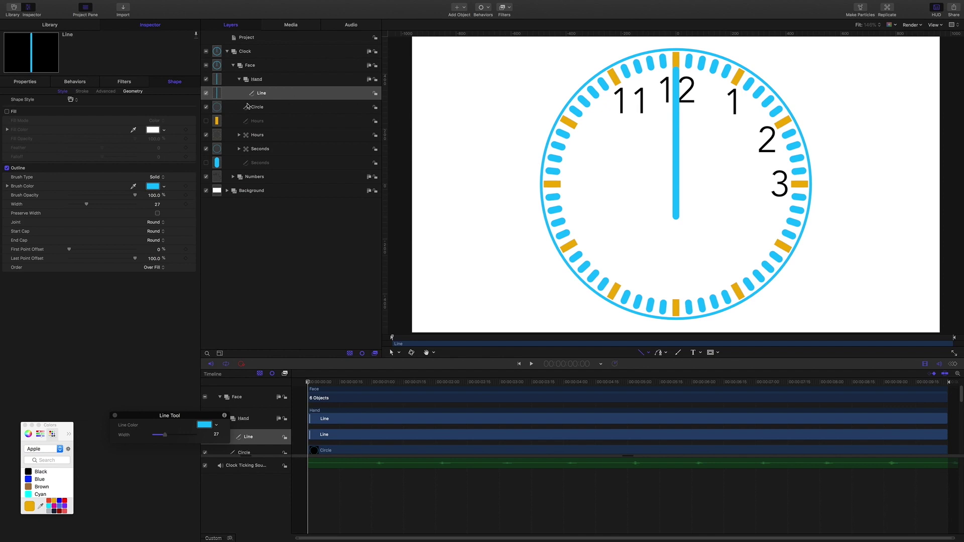
pyautogui.doubleClick(260, 93)
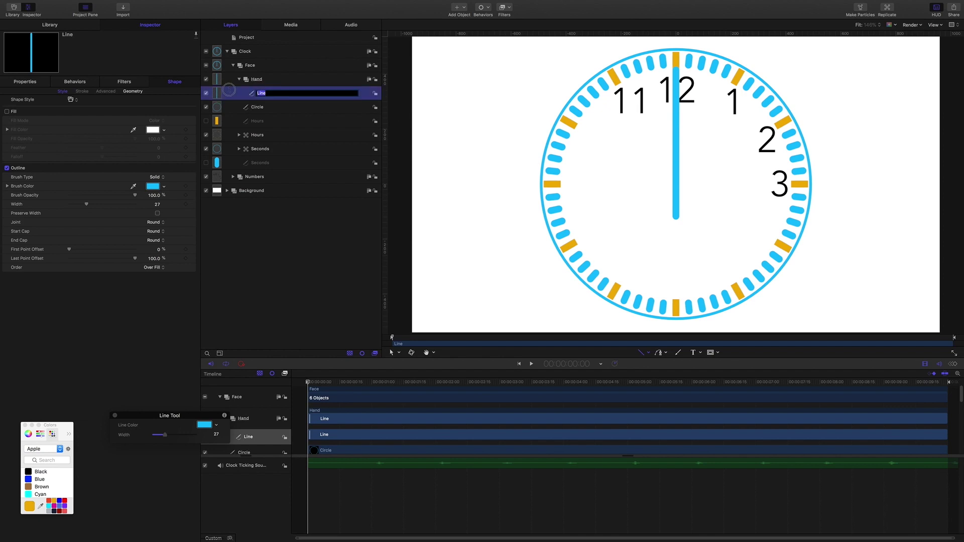
pyautogui.write('Hand')
pyautogui.press('Return')
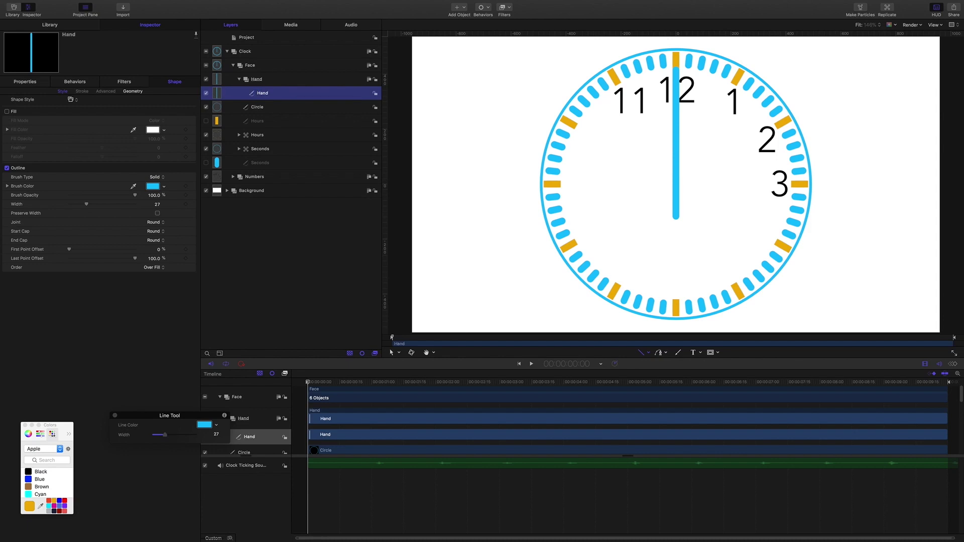
# Step: Change the hand line's outline color to red
pyautogui.press('s')
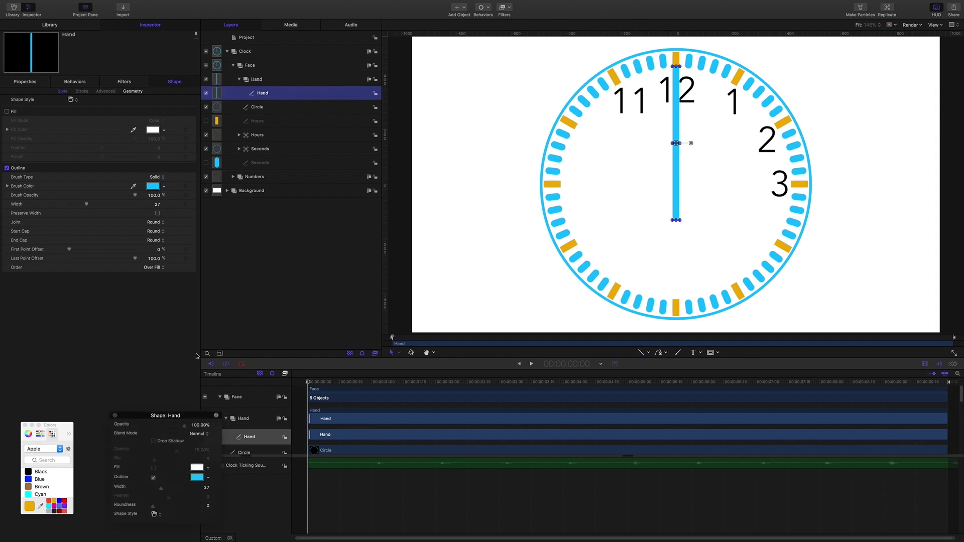
pyautogui.click(64, 500)
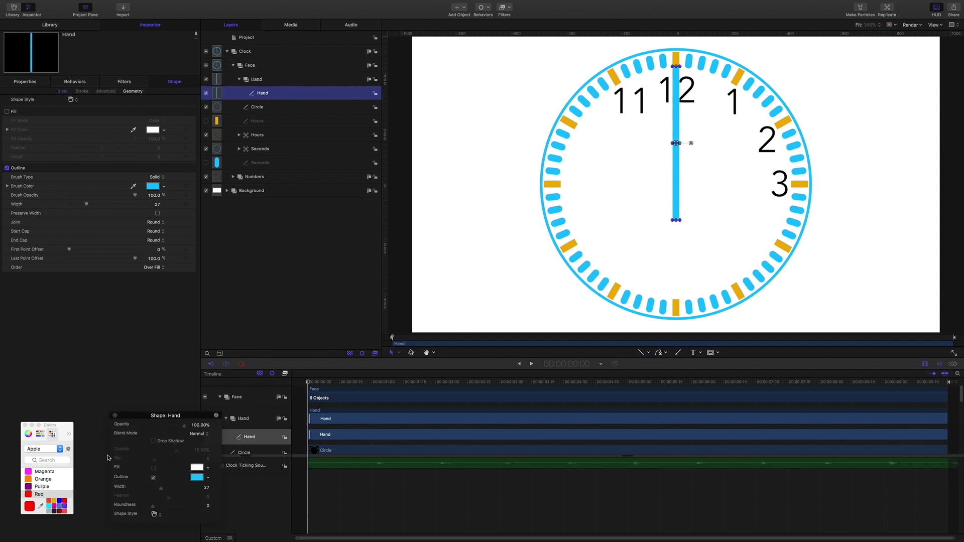
pyautogui.click(195, 477)
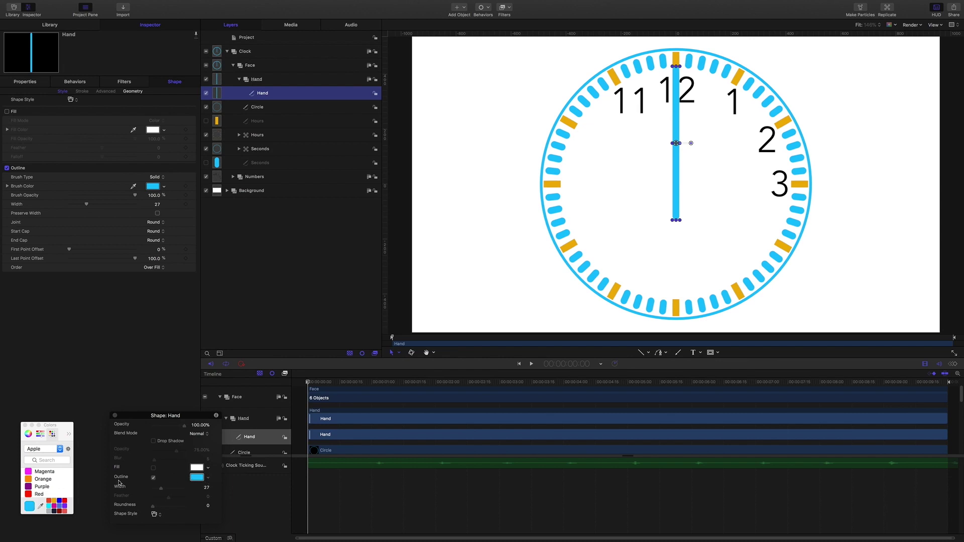
pyautogui.click(65, 502)
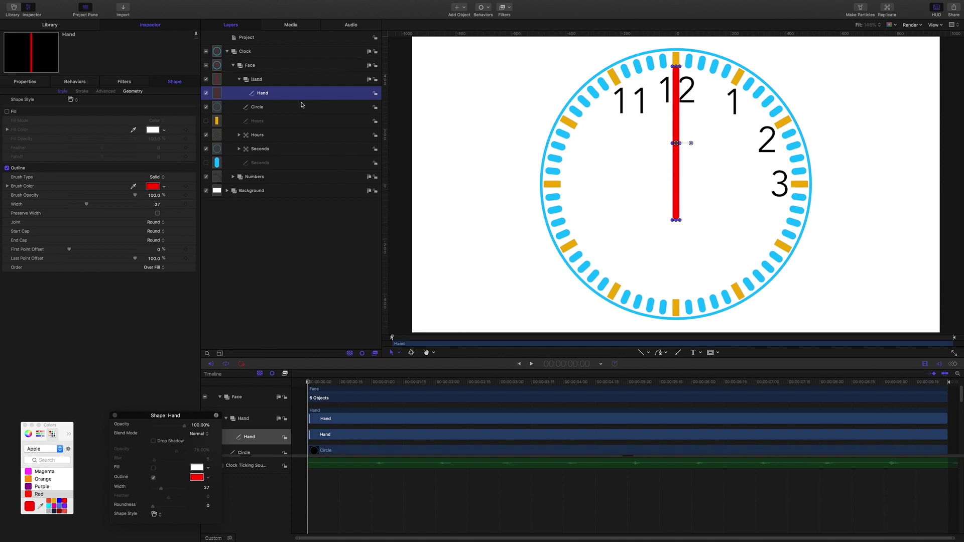
# Step: Move the hand's anchor point down its length to the center of the clock face
pyautogui.click(399, 352)
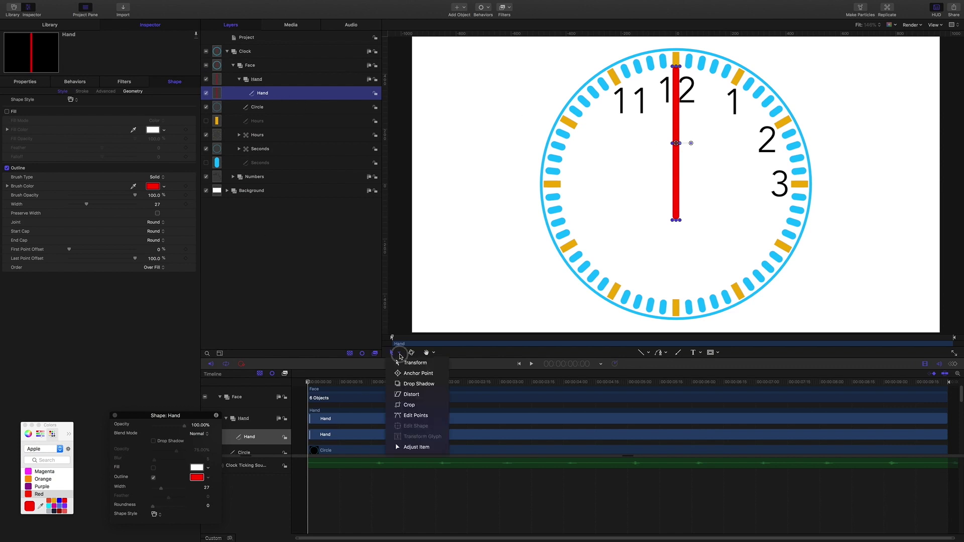
pyautogui.click(407, 373)
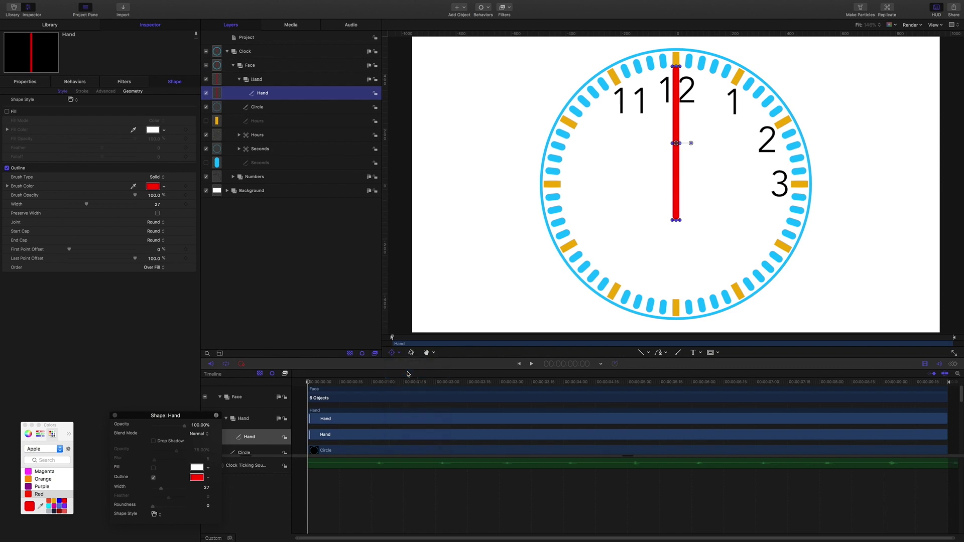
pyautogui.rightClick(677, 114)
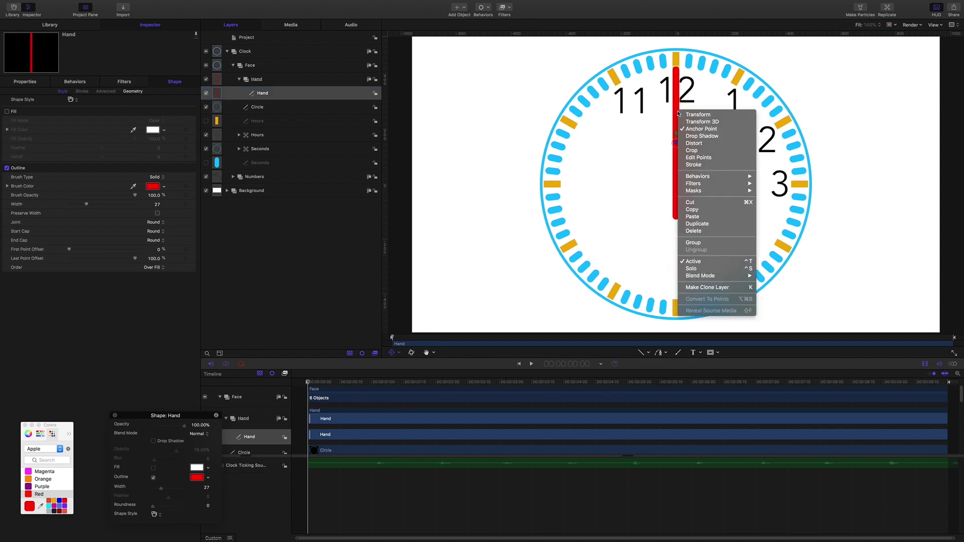
pyautogui.click(699, 129)
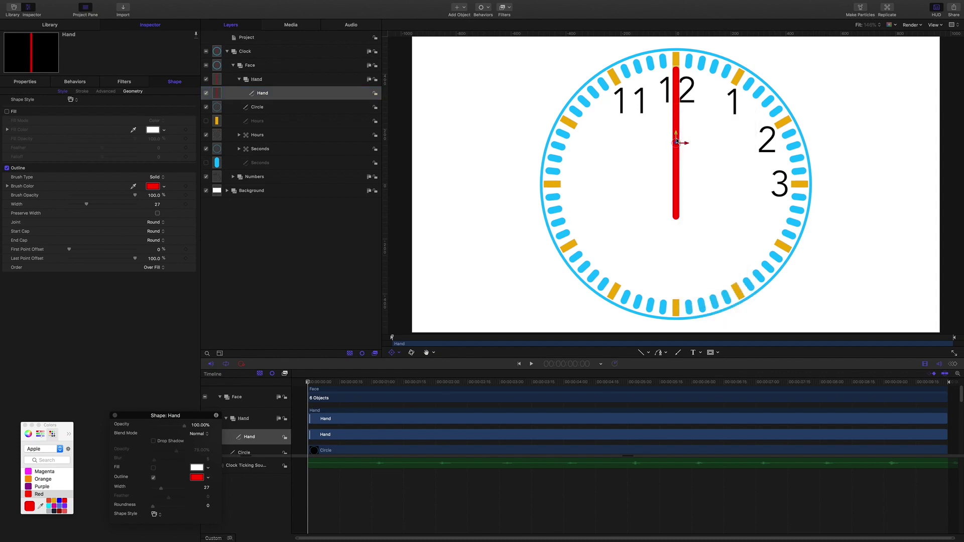
pyautogui.moveTo(676, 134); pyautogui.dragTo(680, 177)
pyautogui.press('s')
# Step: Set the hand's Y position to 0 and check the positions of the Hours and Seconds replicators
pyautogui.click(38, 86)
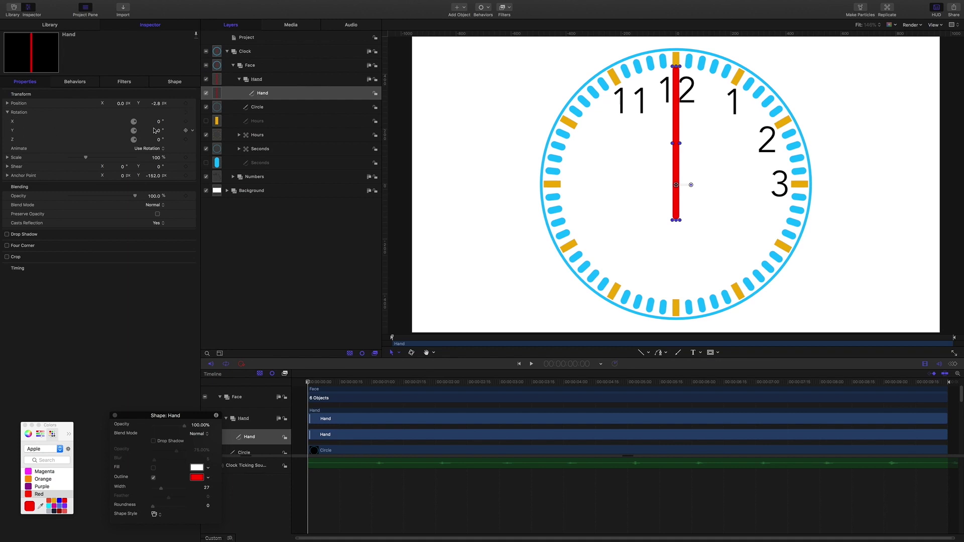
pyautogui.click(156, 104)
pyautogui.write('0')
pyautogui.press('Return')
pyautogui.click(259, 135)
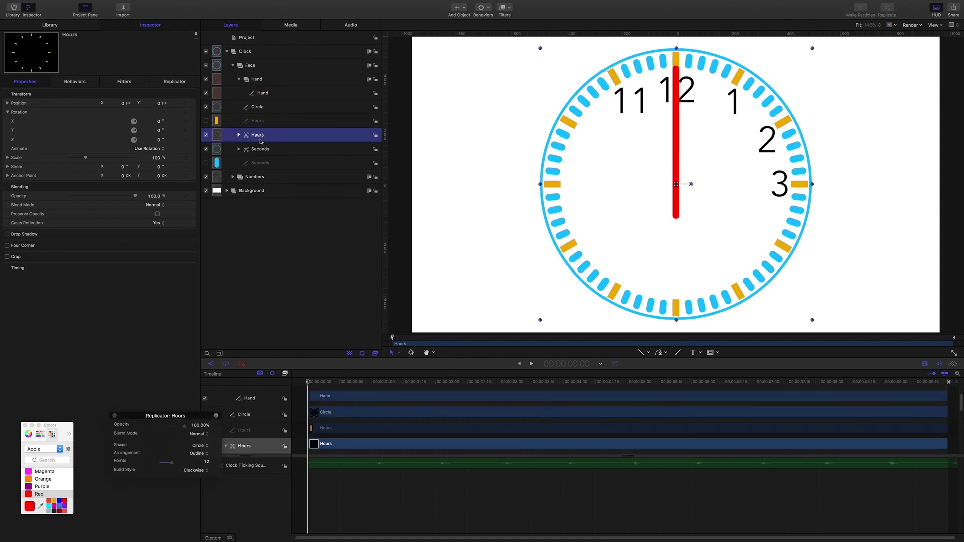
pyautogui.click(260, 149)
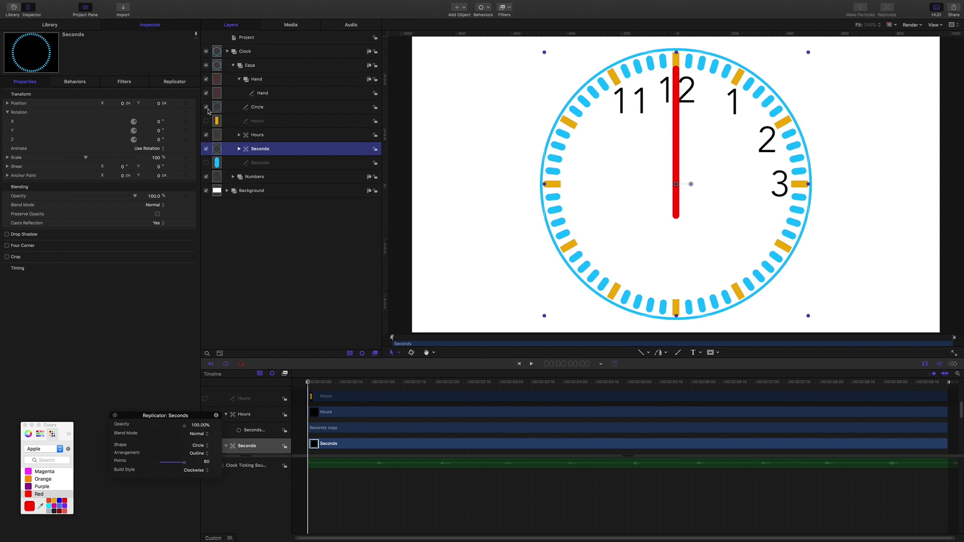
# Step: Hide the Circle, the Seconds and Hours replicators and the Numbers group, leaving only the hand over the background
pyautogui.click(206, 107)
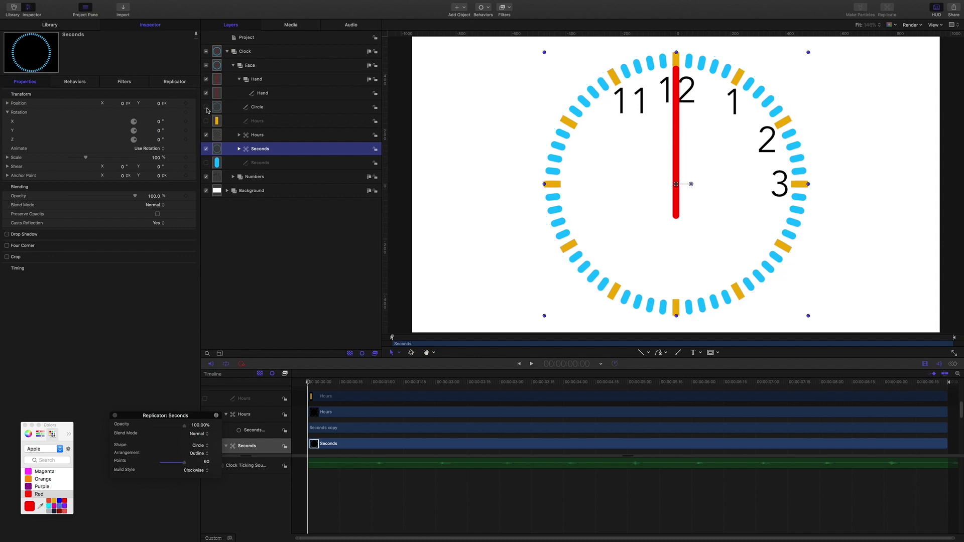
pyautogui.click(205, 149)
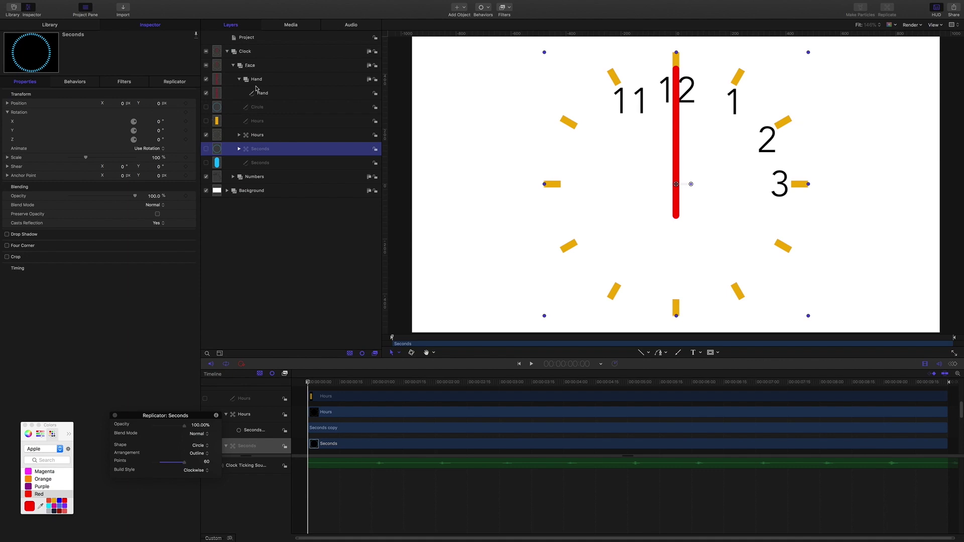
pyautogui.click(206, 135)
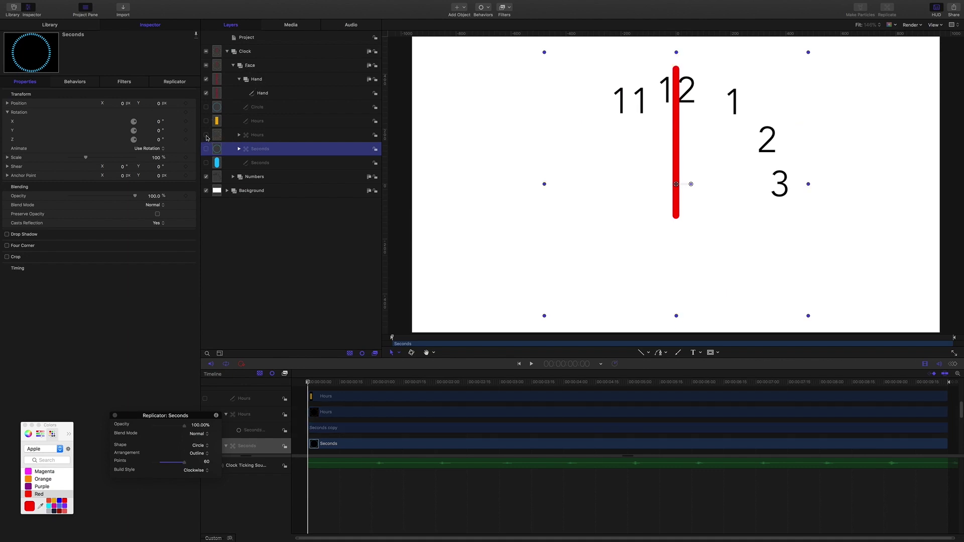
pyautogui.click(206, 177)
pyautogui.click(351, 227)
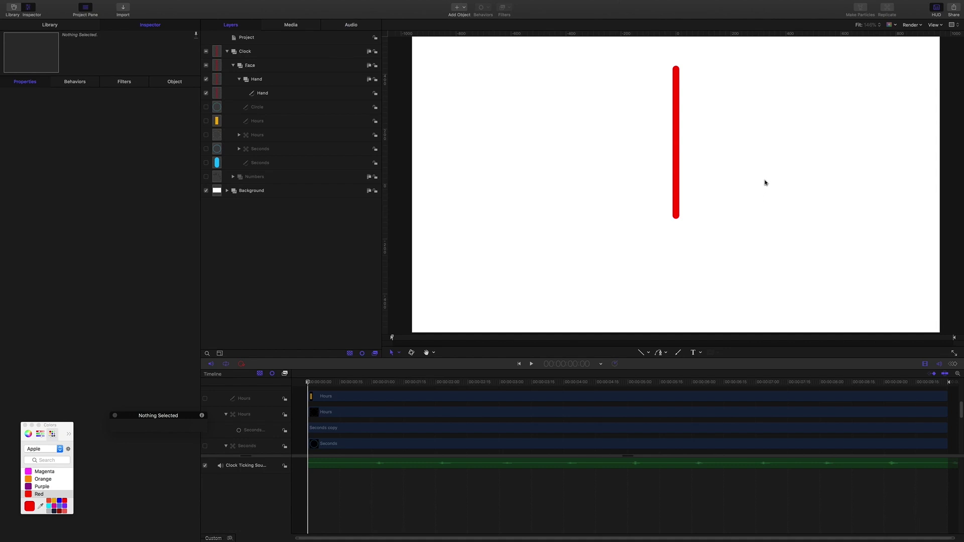
# Step: Taper the hand with the Distort tool by pulling its two top corners inward to form a narrow tip
pyautogui.press('z')
pyautogui.click(746, 183)
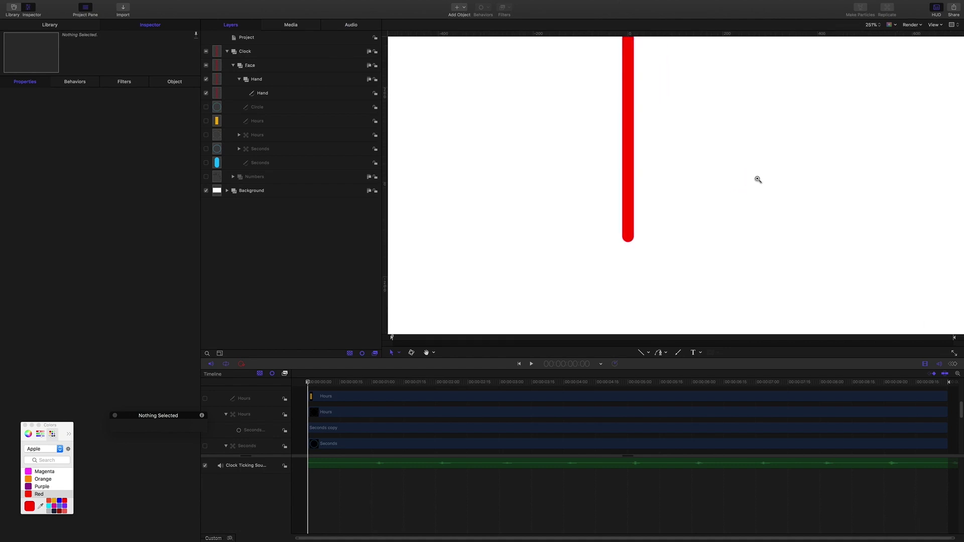
pyautogui.click(734, 186)
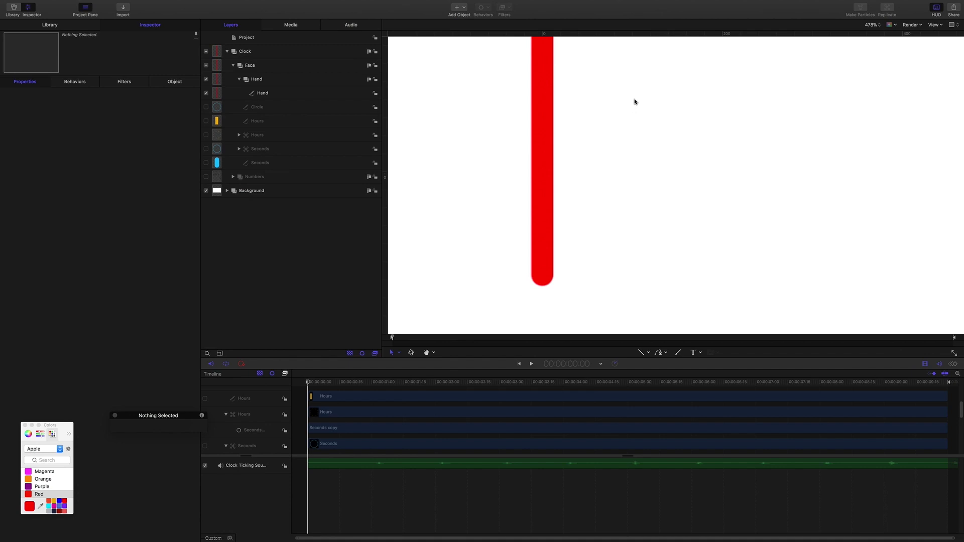
pyautogui.moveTo(635, 99); pyautogui.dragTo(703, 290)
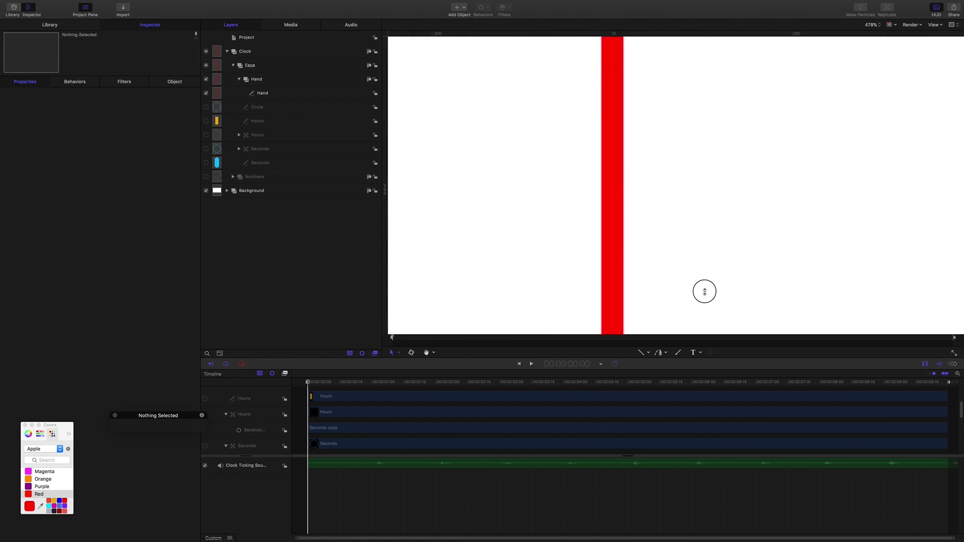
pyautogui.moveTo(676, 95); pyautogui.dragTo(694, 205)
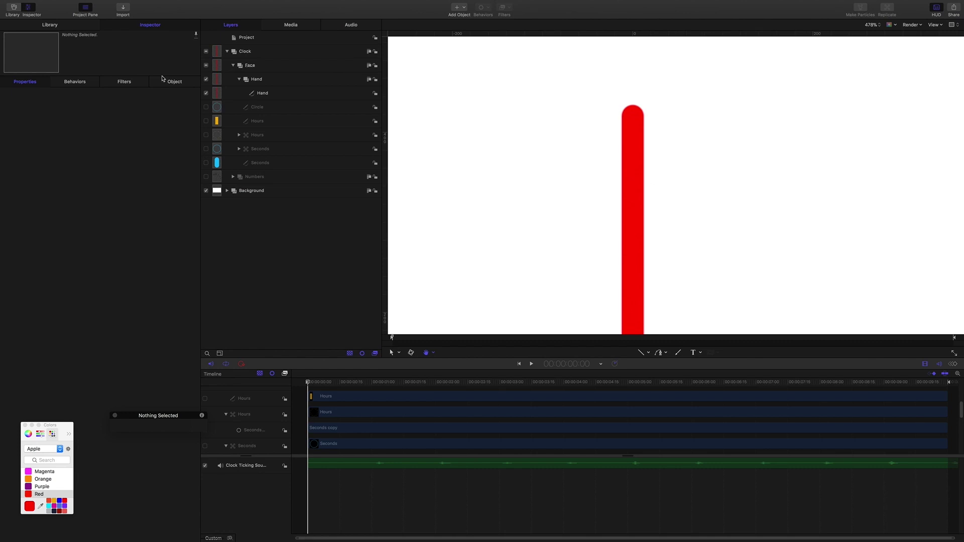
pyautogui.click(263, 94)
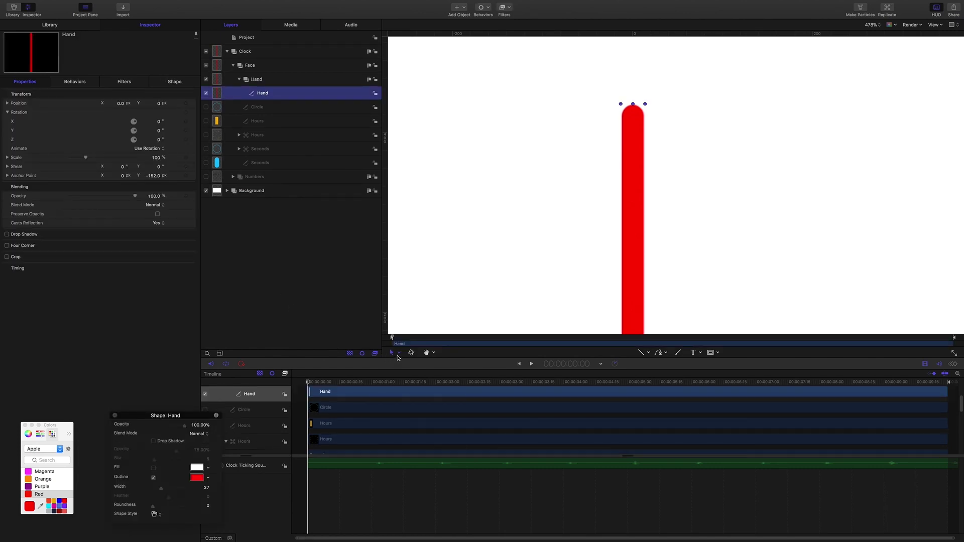
pyautogui.rightClick(637, 146)
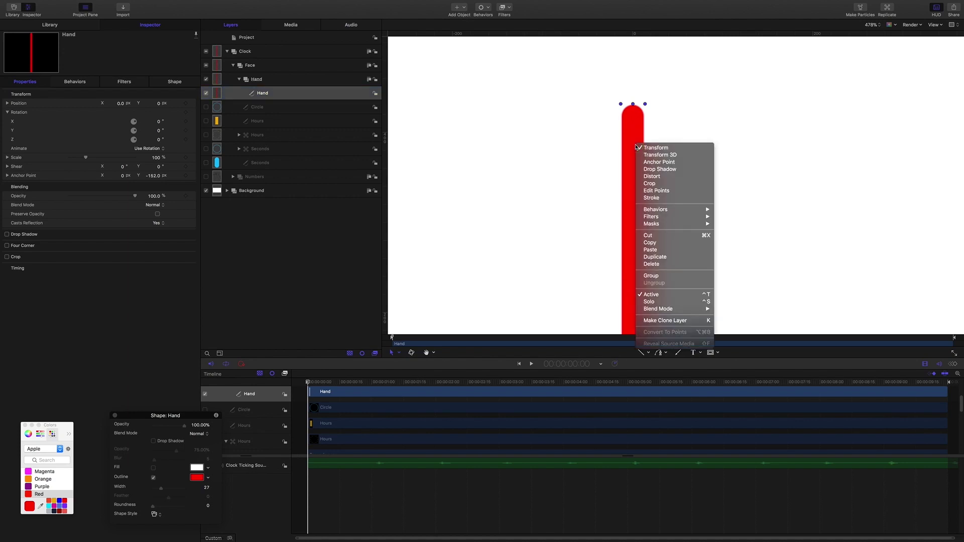
pyautogui.click(652, 177)
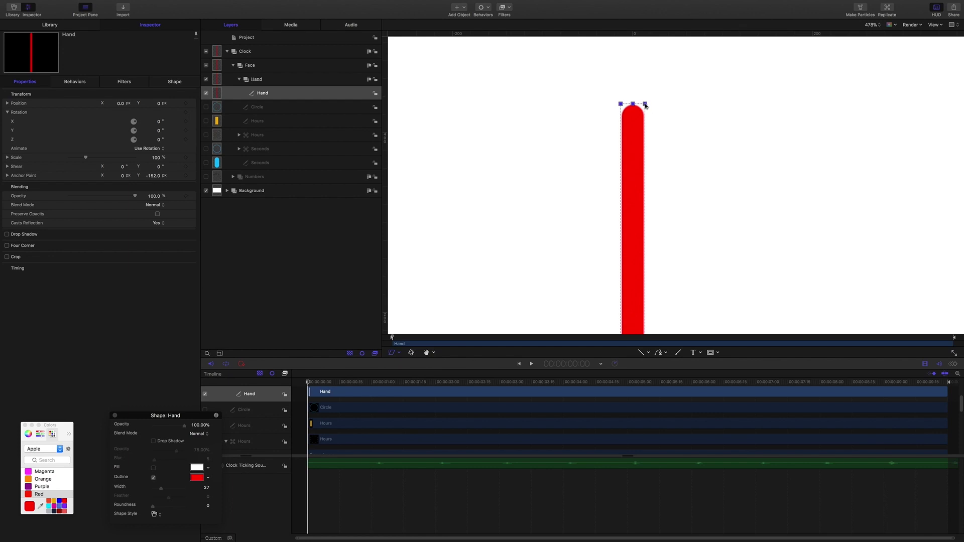
pyautogui.moveTo(645, 105); pyautogui.dragTo(627, 105)
pyautogui.click(621, 105)
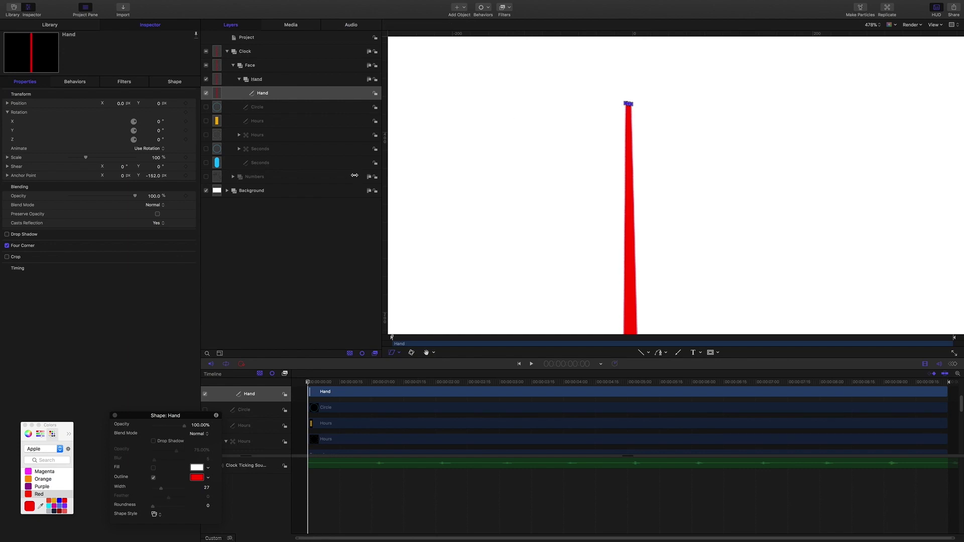
pyautogui.press('s')
pyautogui.moveTo(710, 203); pyautogui.dragTo(680, 228)
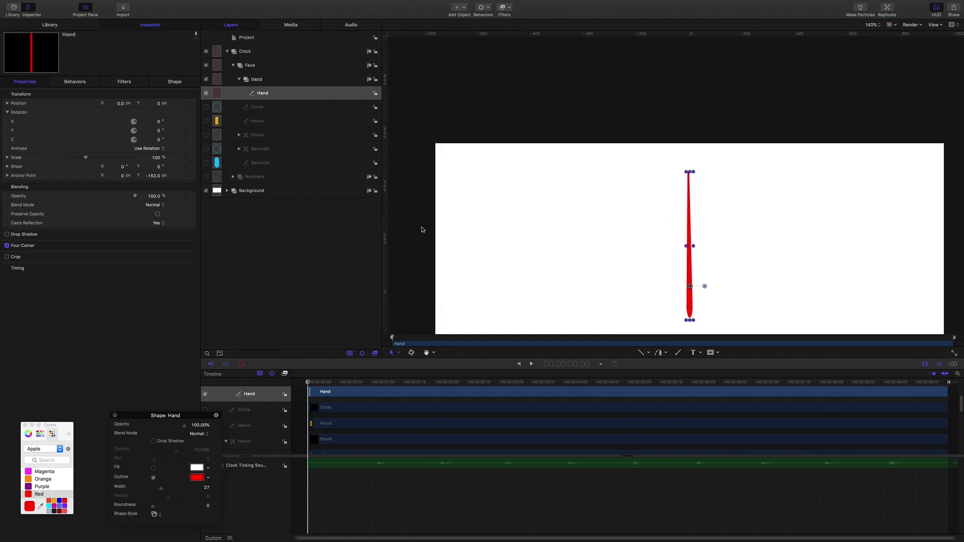
pyautogui.hotkey('shift', 'z')
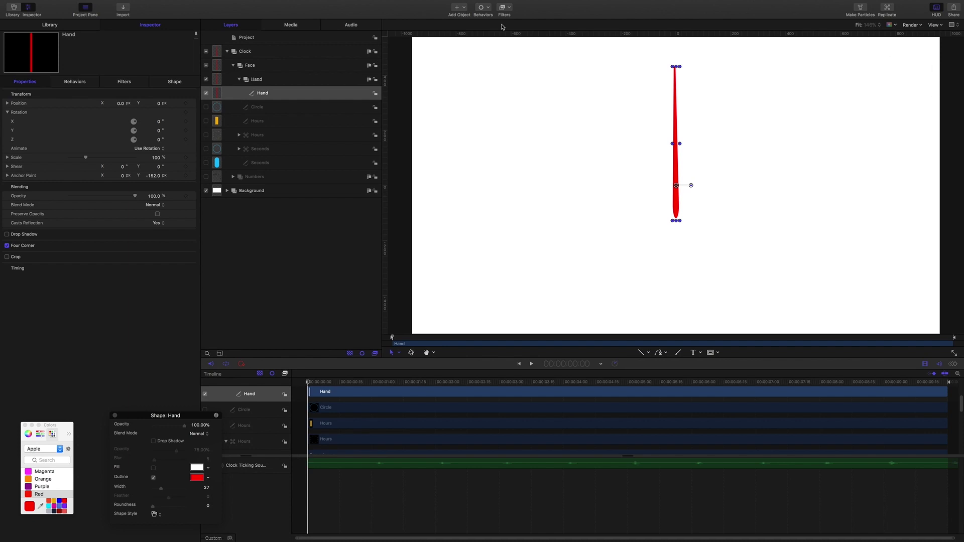
# Step: Show the Circle, the Hours and Seconds replicators and the Numbers group again around the tapered hand
pyautogui.click(288, 239)
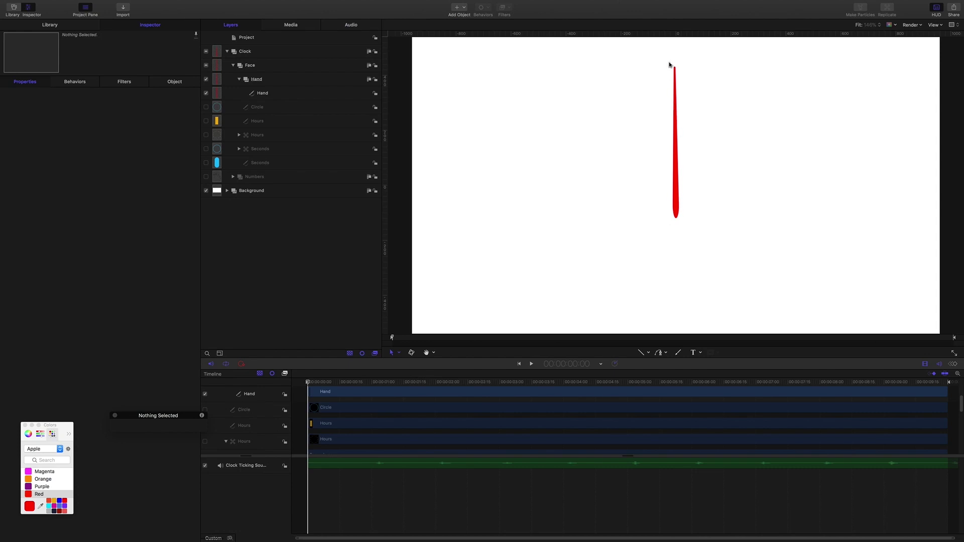
pyautogui.click(207, 108)
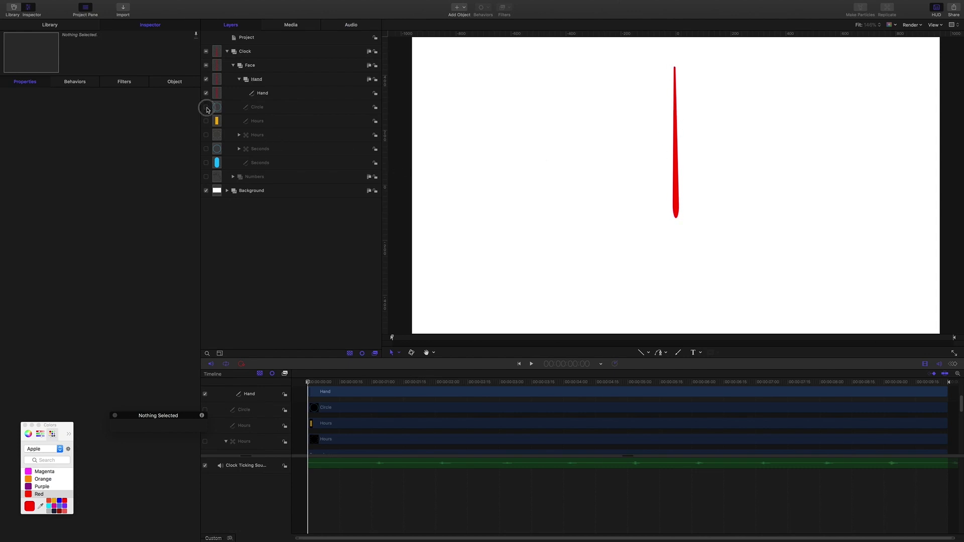
pyautogui.click(206, 135)
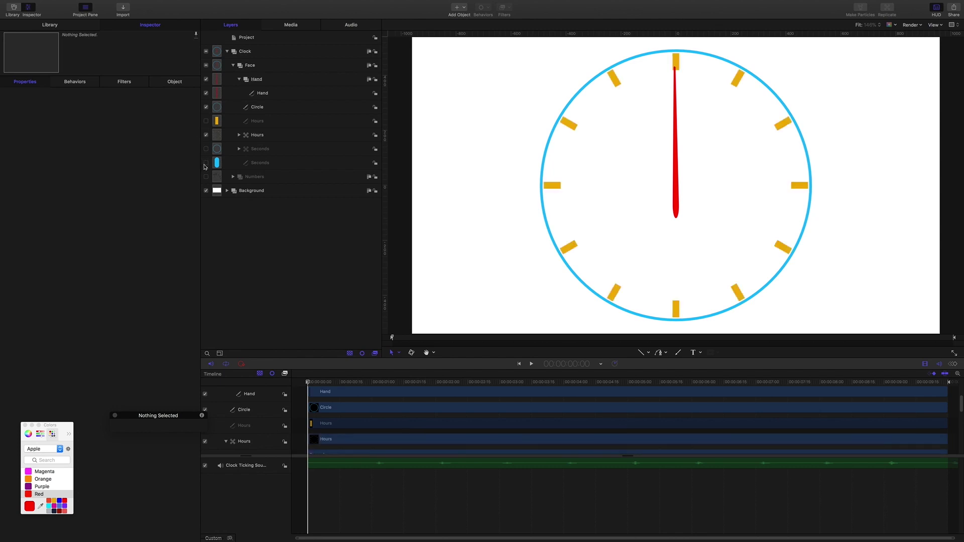
pyautogui.click(206, 149)
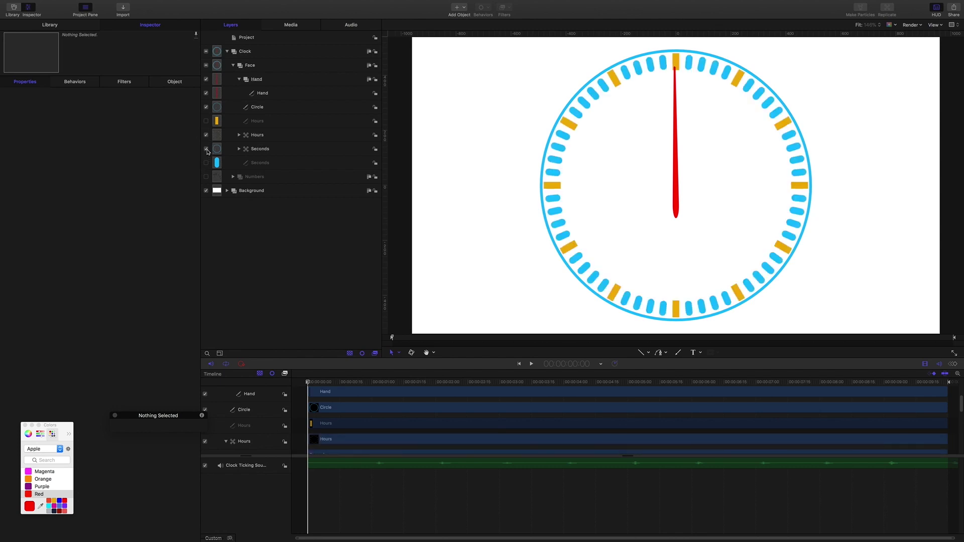
pyautogui.click(206, 176)
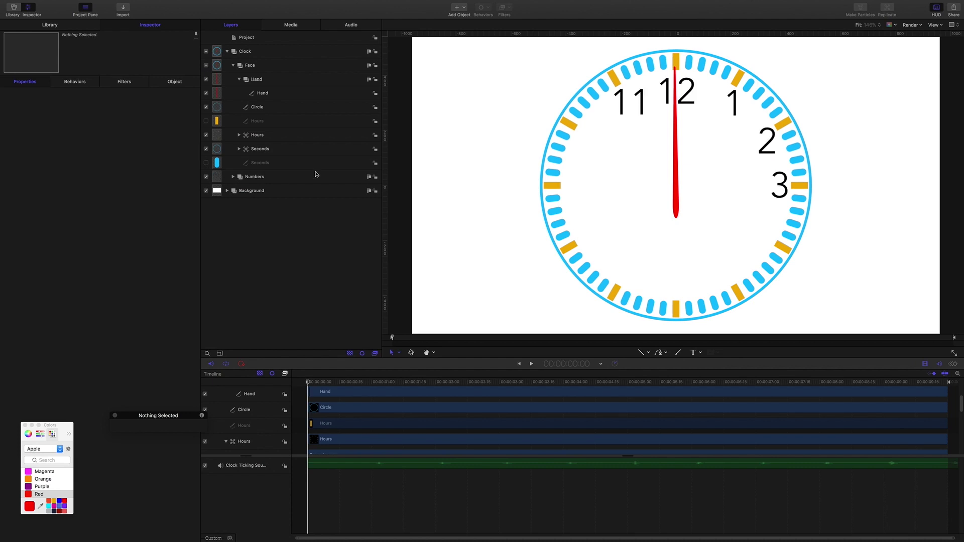
# Step: Add a Spin behavior from the Basic Motion category to the Hand shape
pyautogui.click(265, 93)
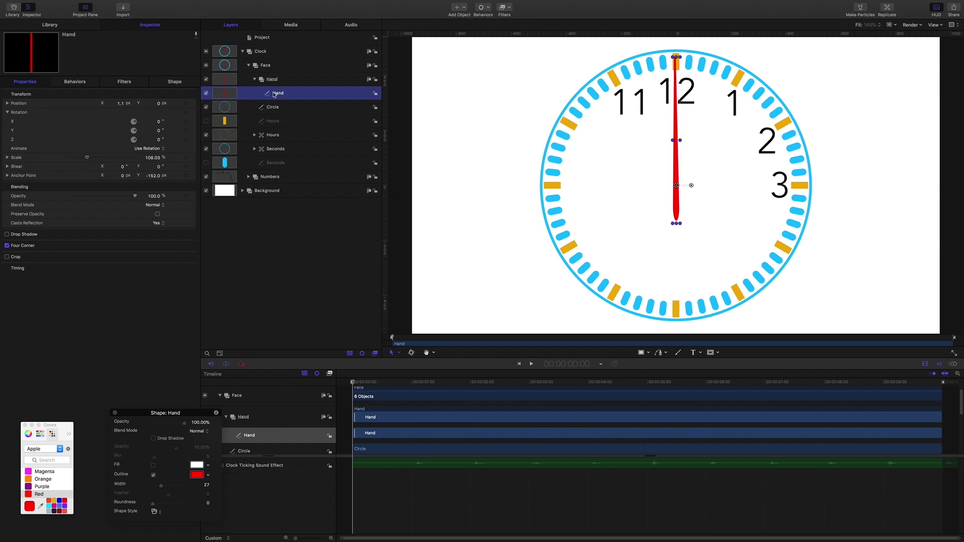
pyautogui.click(489, 7)
pyautogui.moveTo(507, 24)
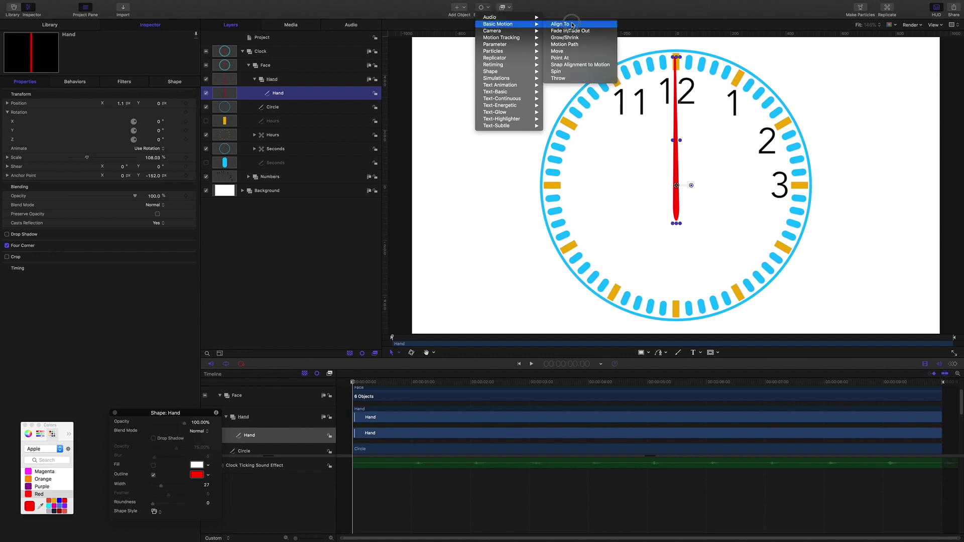
pyautogui.click(558, 71)
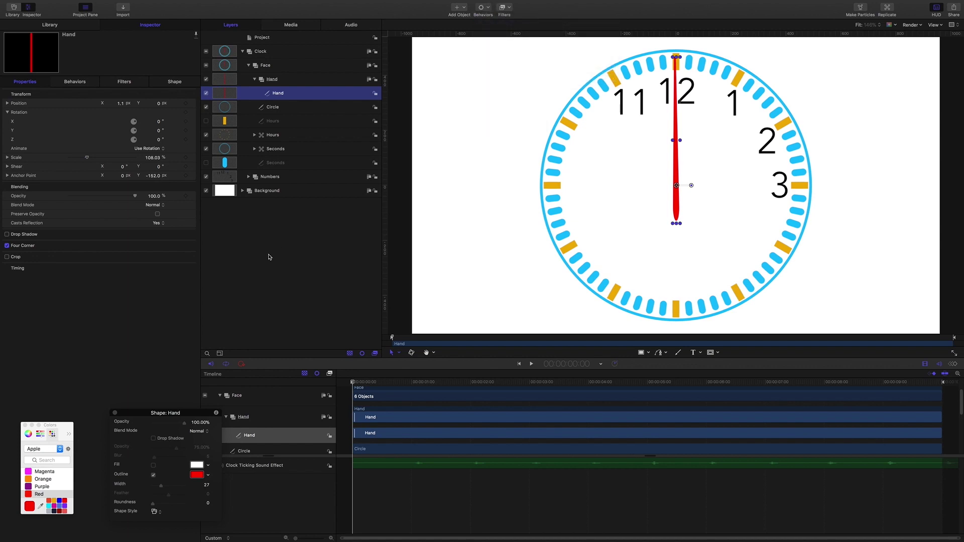
# Step: Trim the Spin behavior so it starts at frame 29 and ends at 1:00
pyautogui.click(582, 364)
pyautogui.write('29')
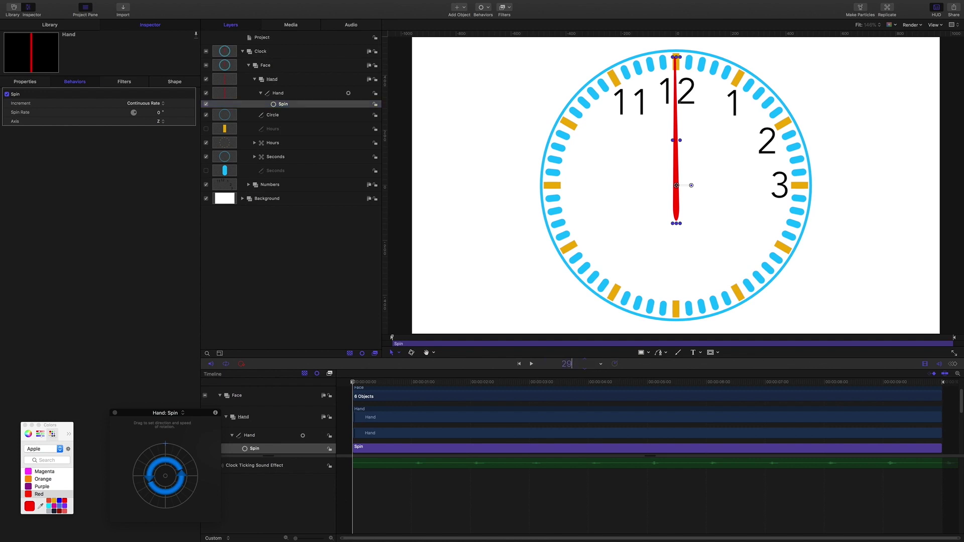
pyautogui.press('Return')
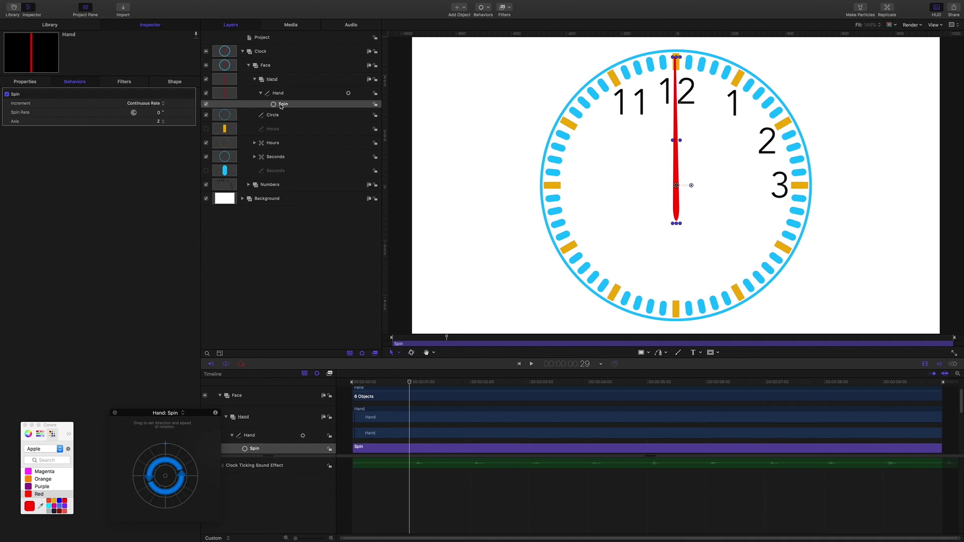
pyautogui.press('i')
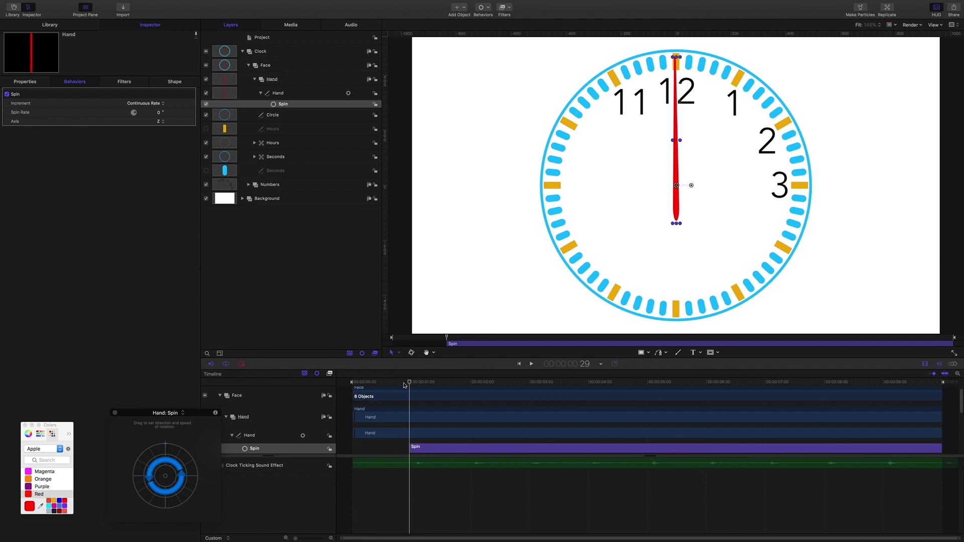
pyautogui.press('Right')
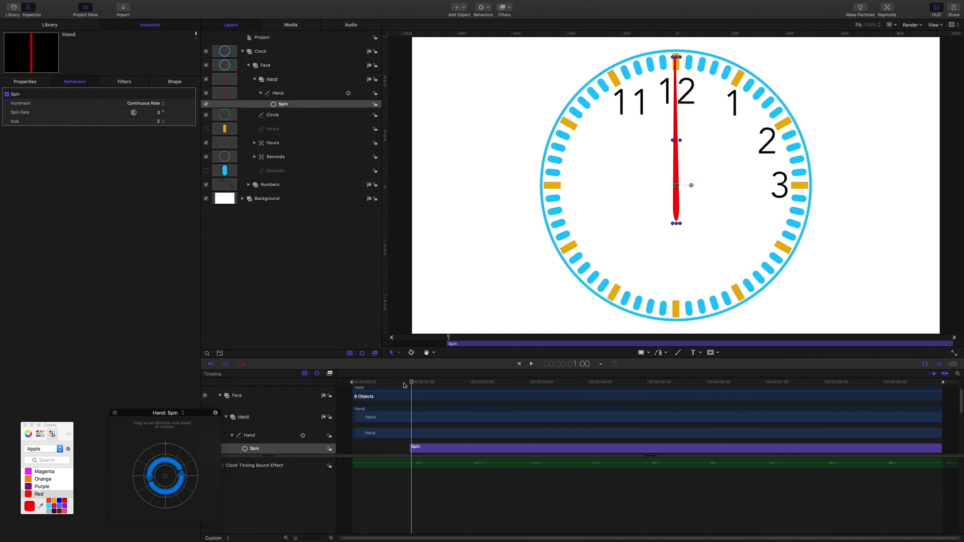
pyautogui.press('o')
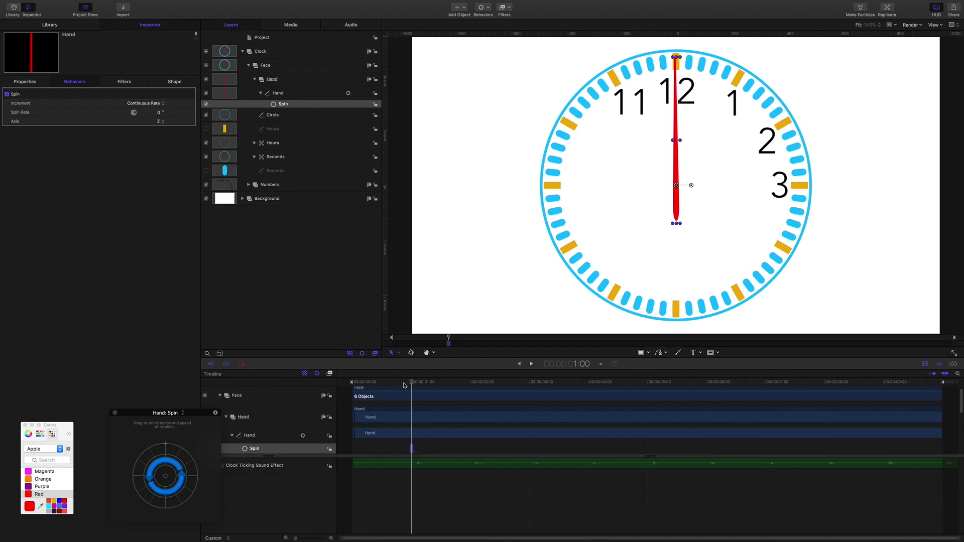
pyautogui.press('Left')
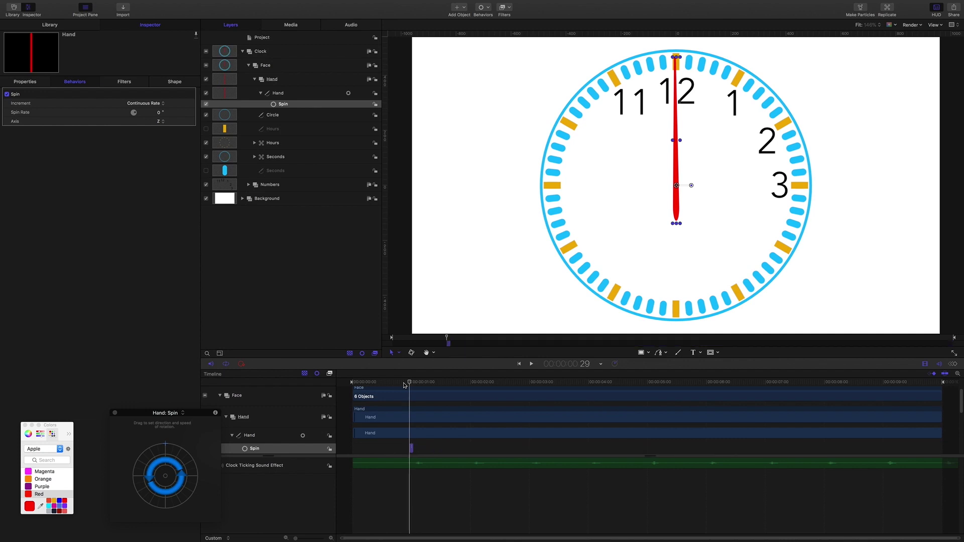
pyautogui.press('Right')
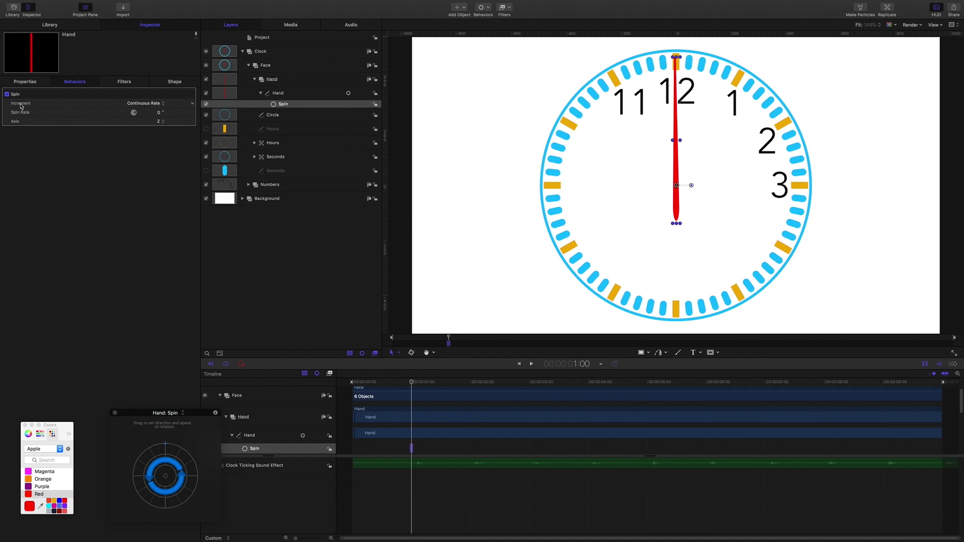
# Step: Set the Spin behavior's Increment to Ramp to Final Value and its Spin To value to -6°
pyautogui.click(154, 103)
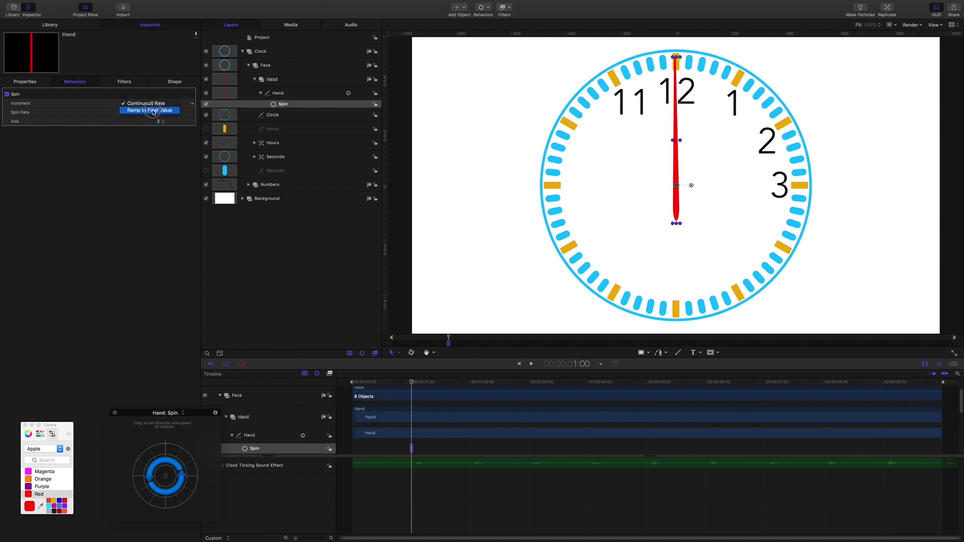
pyautogui.click(154, 111)
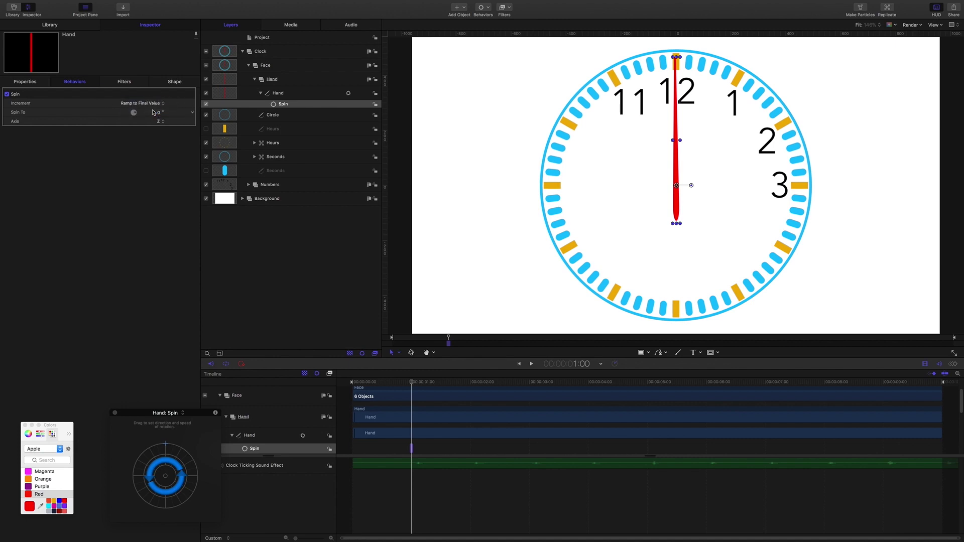
pyautogui.click(158, 112)
pyautogui.write('-6')
pyautogui.press('Return')
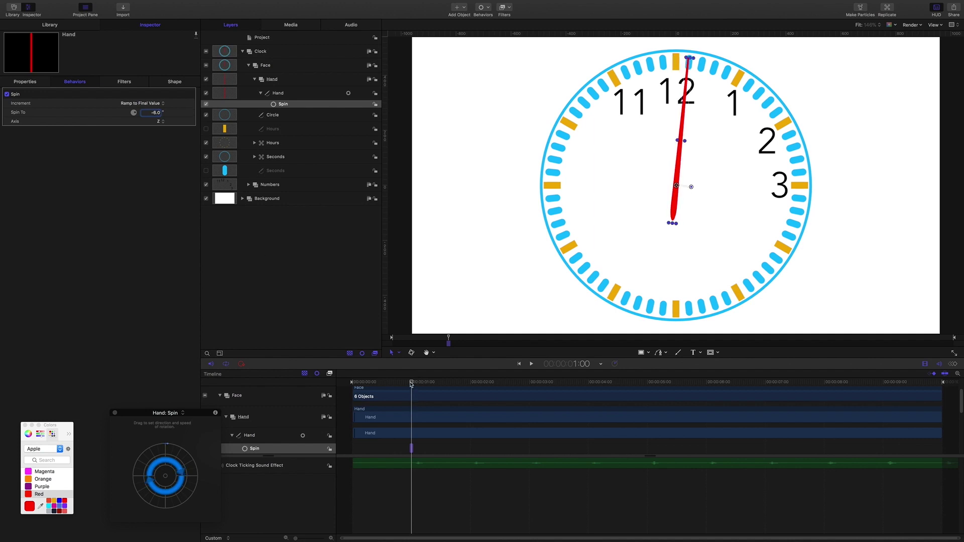
# Step: Play back the hand's spin from before frame 29 to check its one-second tick against the sound
pyautogui.moveTo(411, 382); pyautogui.dragTo(377, 384)
pyautogui.click(339, 310)
pyautogui.press('space')
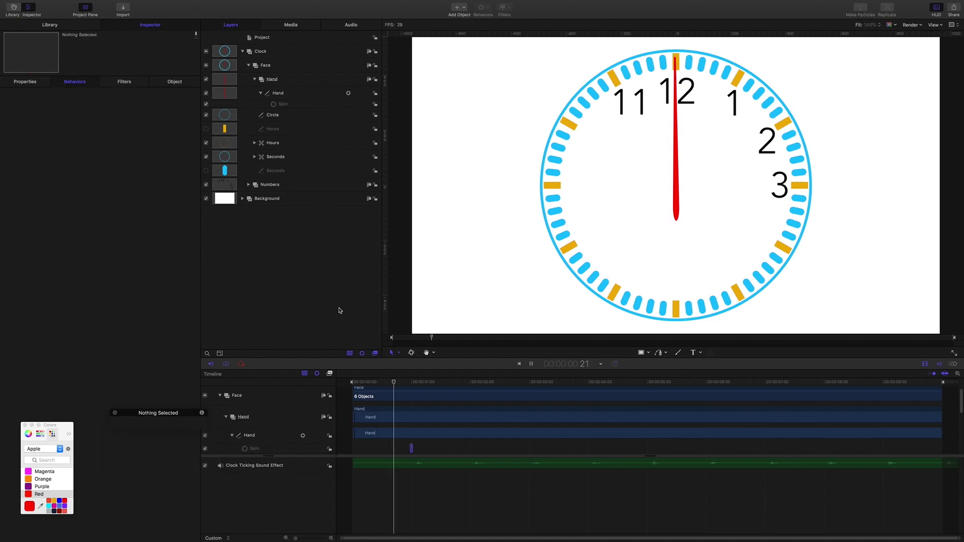
pyautogui.press('space')
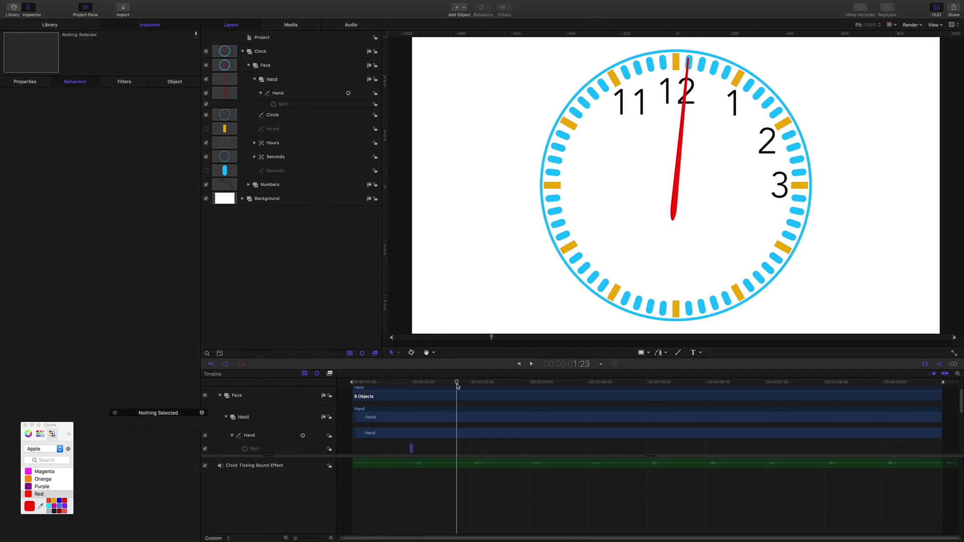
# Step: With the playhead at 1:00, add an Overshoot parameter behavior to the Hand's Z rotation
pyautogui.moveTo(444, 385); pyautogui.dragTo(413, 385)
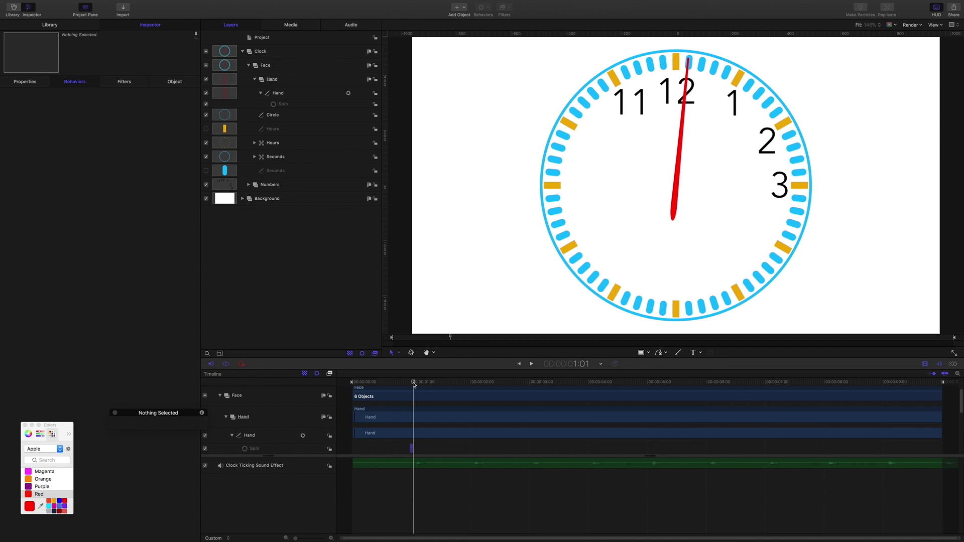
pyautogui.click(414, 384)
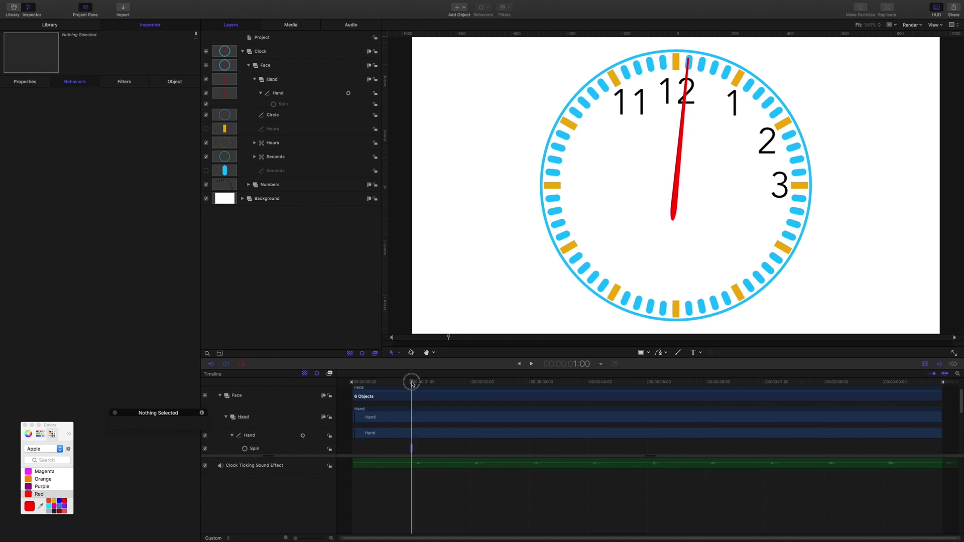
pyautogui.moveTo(413, 384); pyautogui.dragTo(412, 384)
pyautogui.moveTo(412, 384); pyautogui.dragTo(412, 383)
pyautogui.click(279, 96)
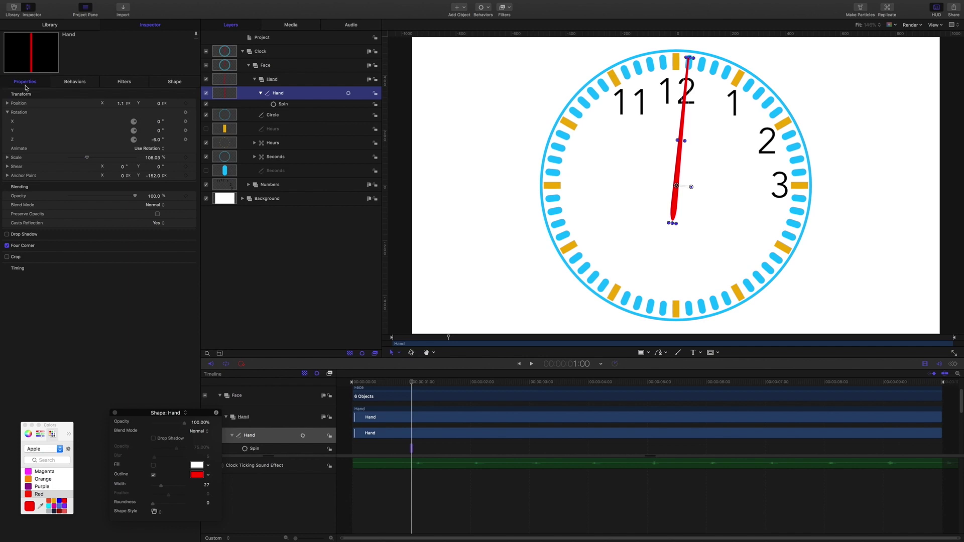
pyautogui.click(7, 112)
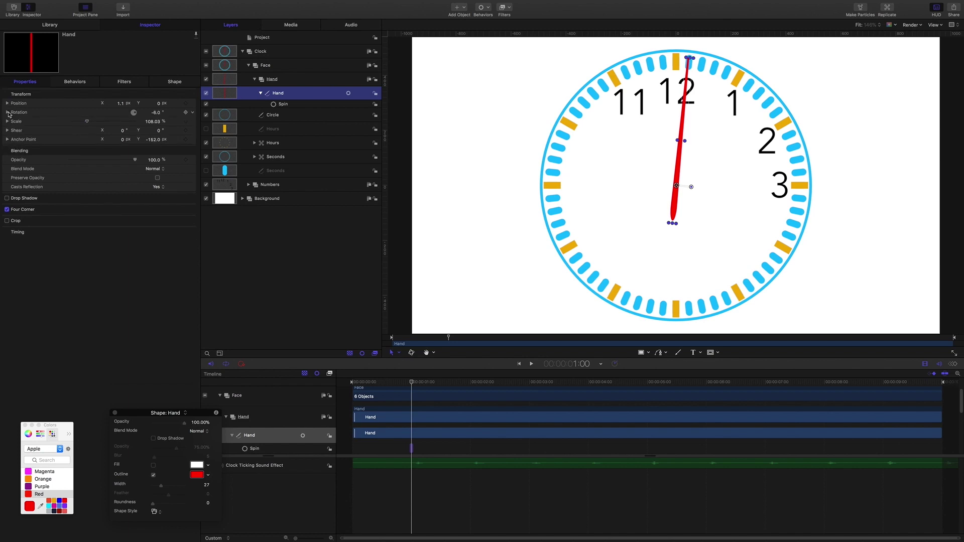
pyautogui.click(7, 112)
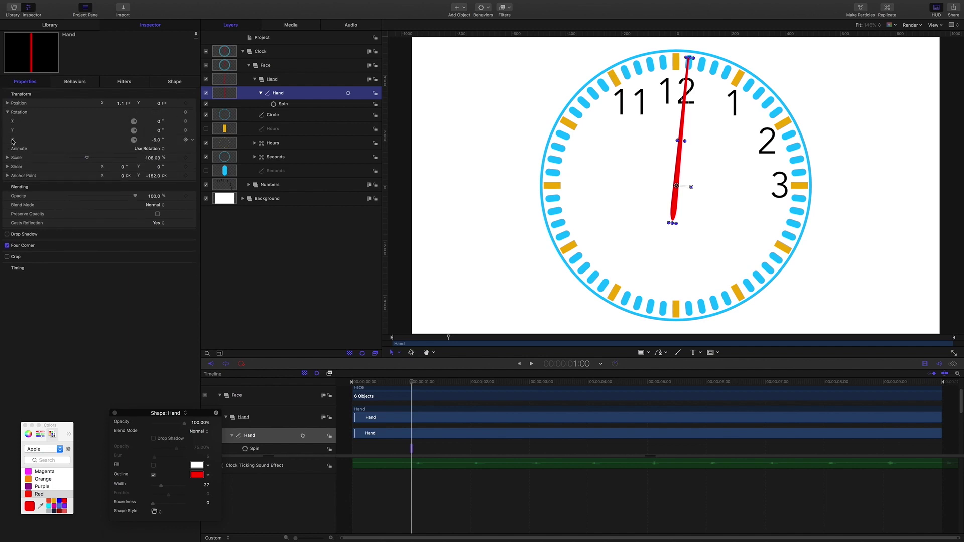
pyautogui.click(192, 140)
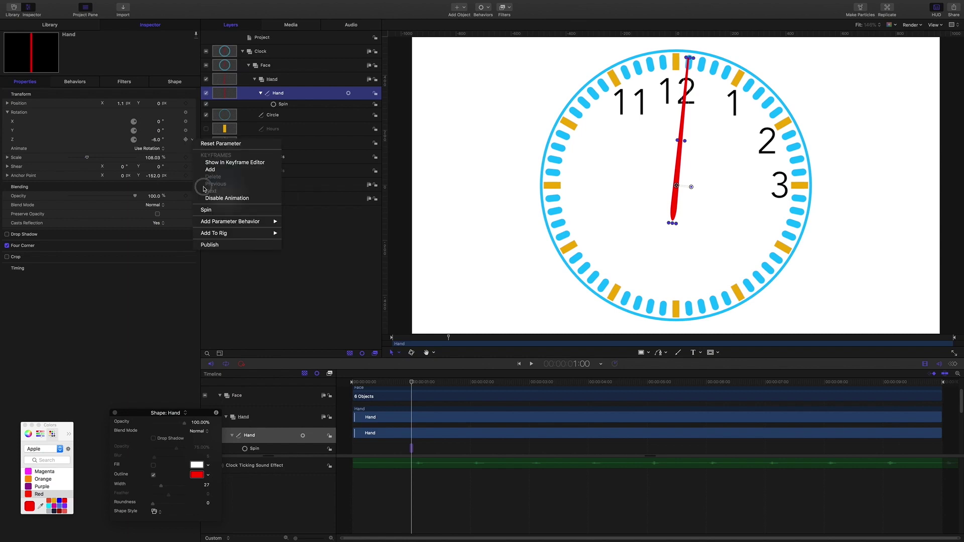
pyautogui.moveTo(230, 221)
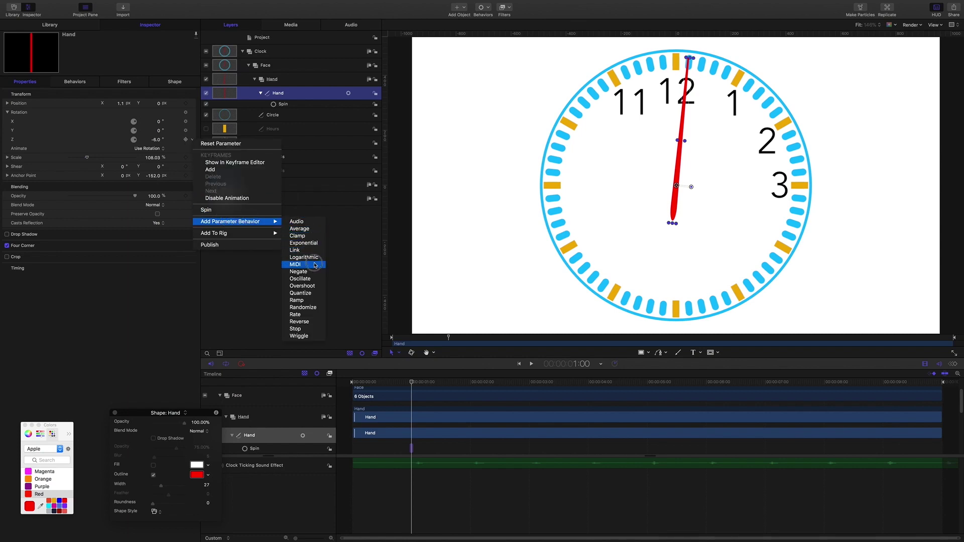
pyautogui.click(313, 286)
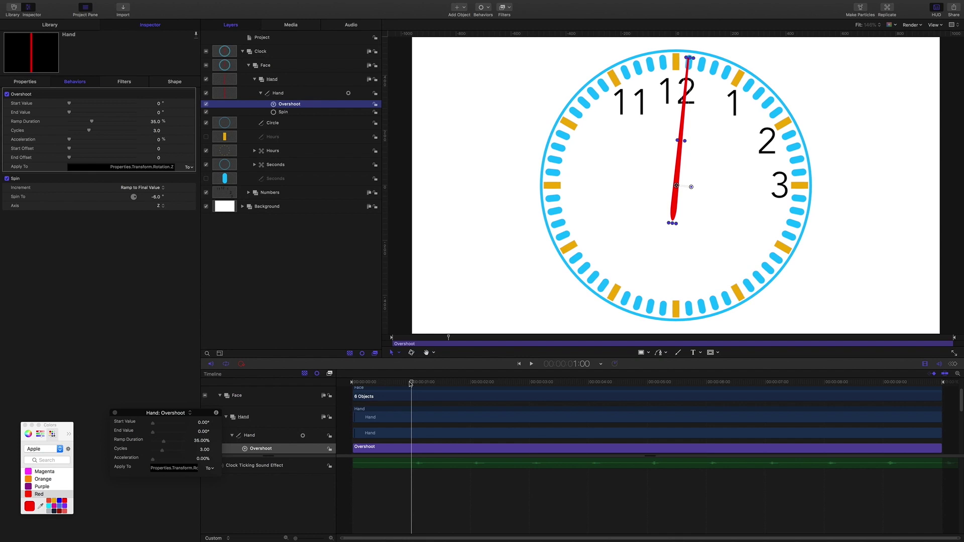
# Step: Trim the Overshoot behavior so it starts at 1:00 and ends at 1:05
pyautogui.press('i')
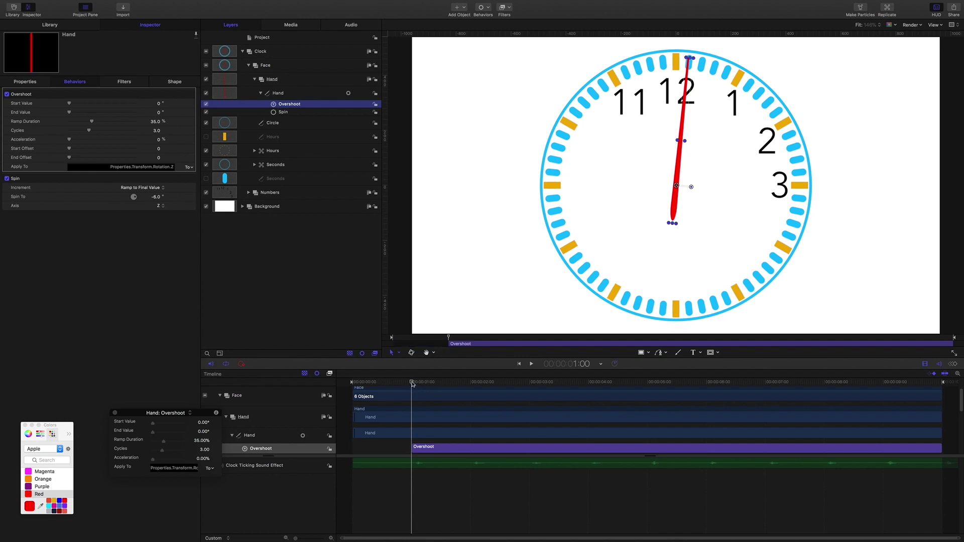
pyautogui.click(411, 382)
pyautogui.moveTo(412, 384); pyautogui.dragTo(421, 385)
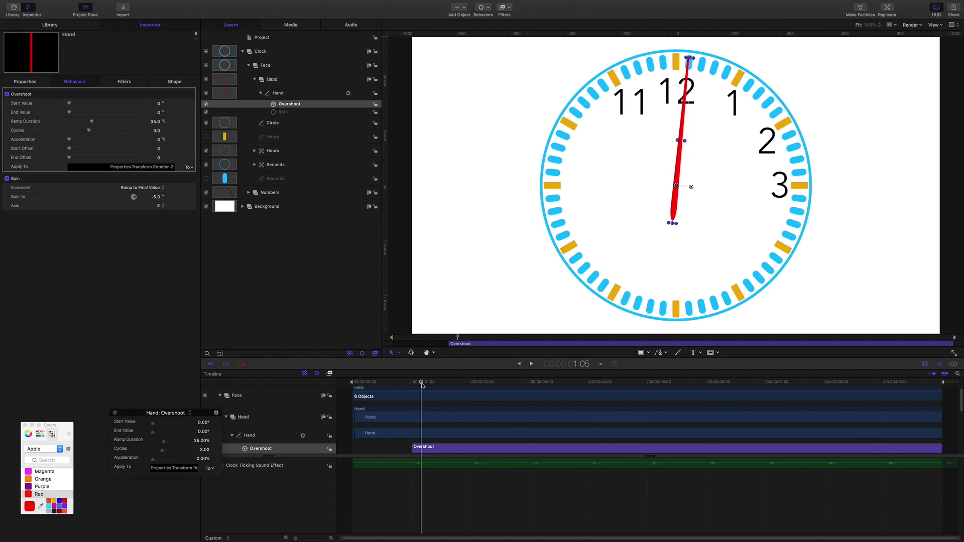
pyautogui.press('o')
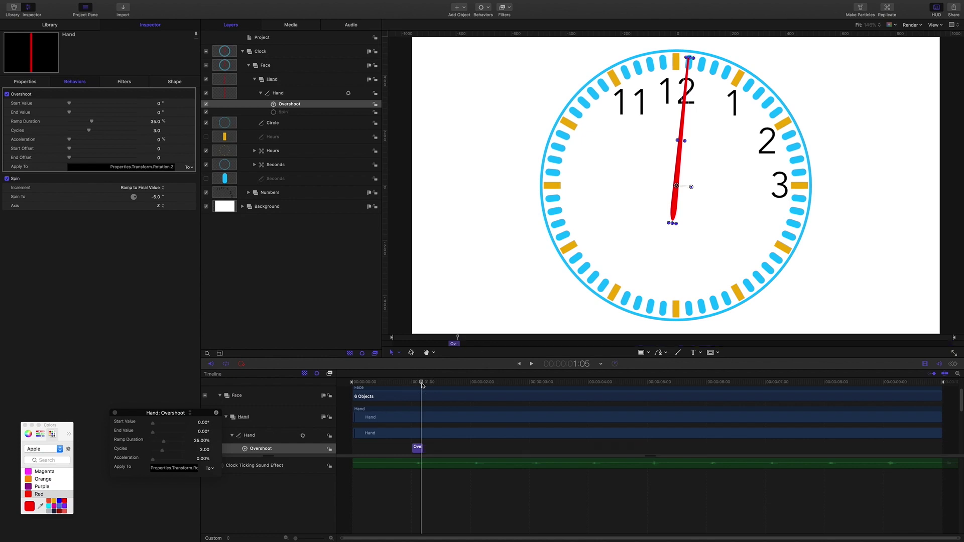
# Step: Set the Overshoot's Start Value to -3° and Ramp Duration to 5% at 1:00, and play back the hand's tick
pyautogui.moveTo(421, 384); pyautogui.dragTo(413, 383)
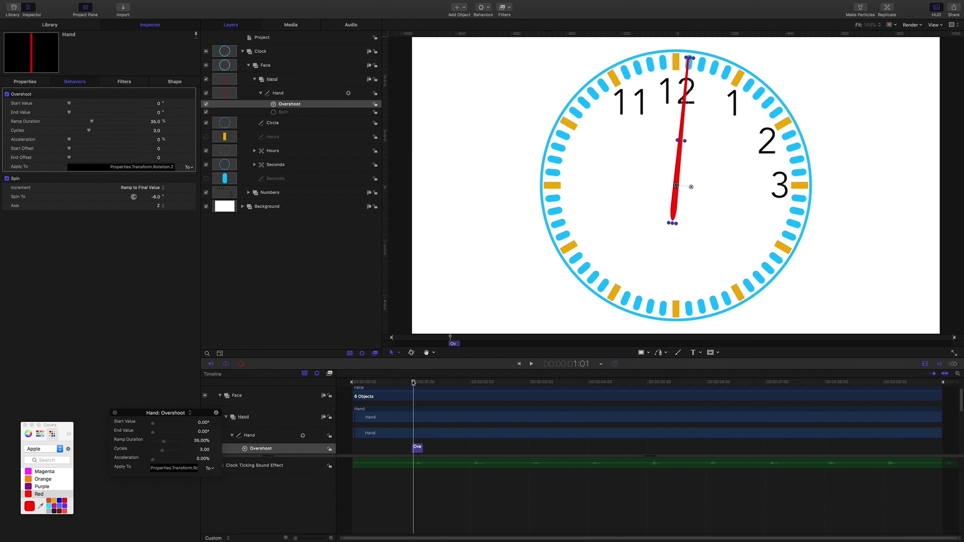
pyautogui.click(411, 382)
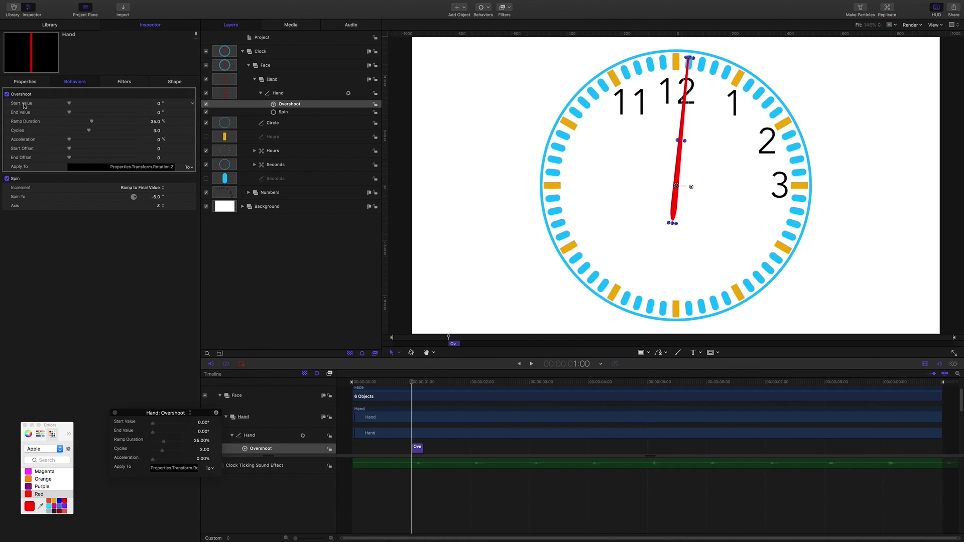
pyautogui.click(159, 104)
pyautogui.write('-3')
pyautogui.press('Return')
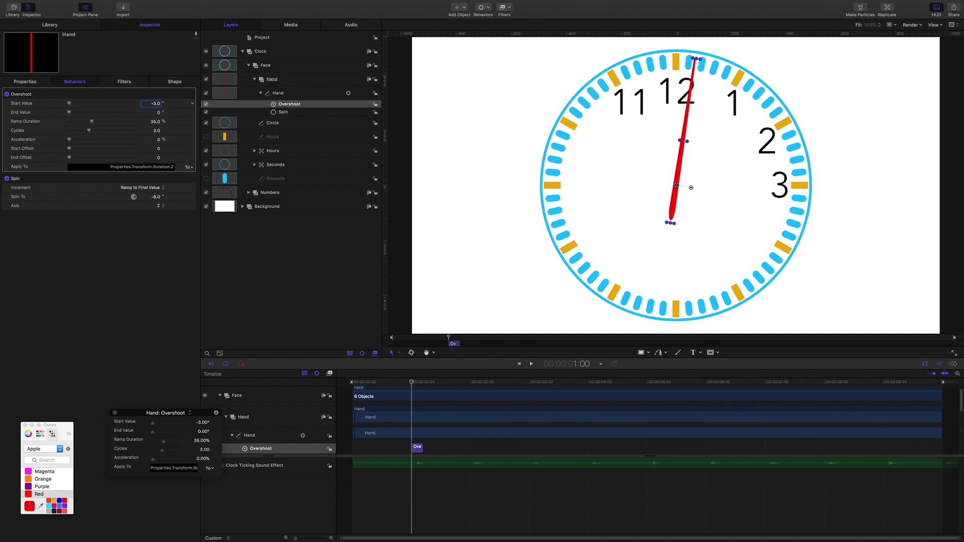
pyautogui.click(150, 122)
pyautogui.write('5')
pyautogui.press('Return')
pyautogui.moveTo(411, 384); pyautogui.dragTo(398, 383)
pyautogui.press('space')
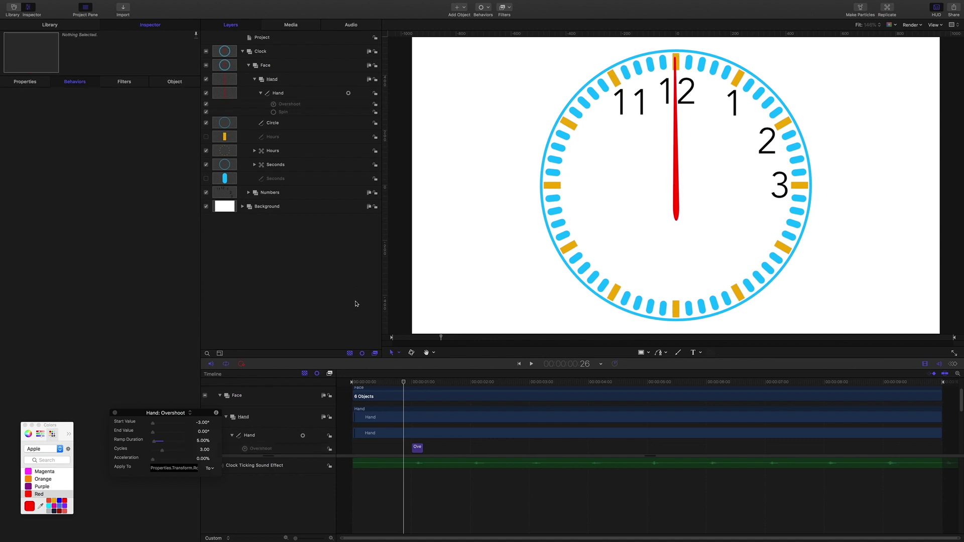
# Step: Play back the hand's tick with Overshoot from frame 27 to check the bounce against the sound
pyautogui.click(356, 304)
pyautogui.press('space')
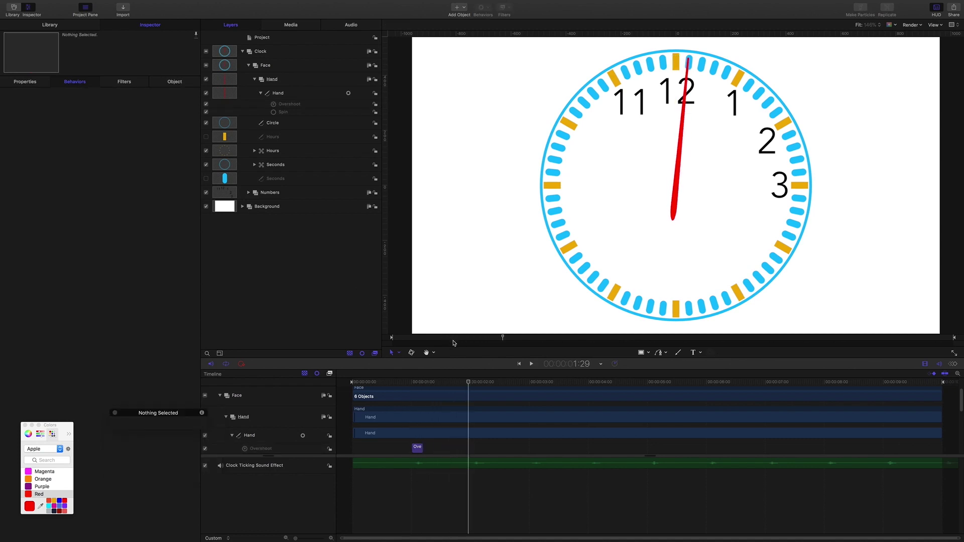
pyautogui.moveTo(467, 384); pyautogui.dragTo(407, 382)
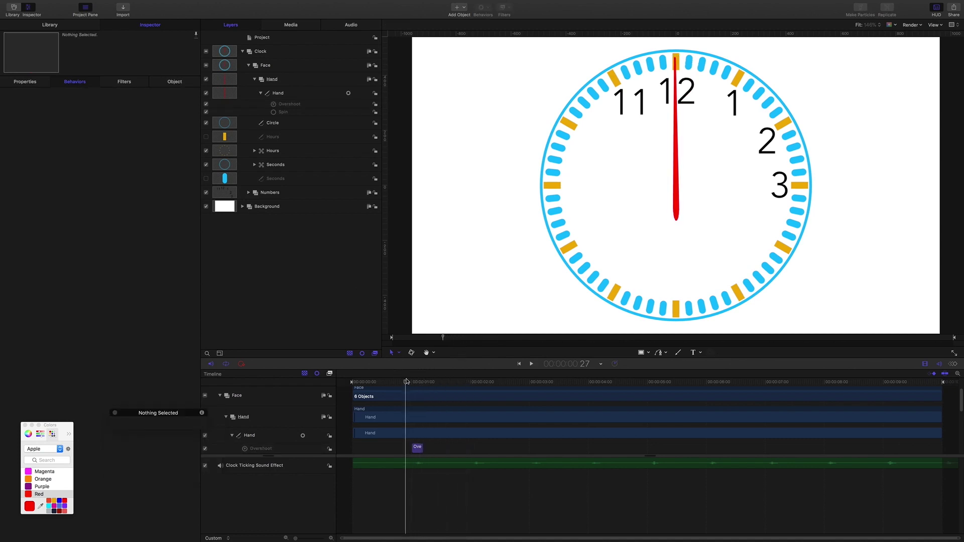
pyautogui.press('space')
pyautogui.press('space')
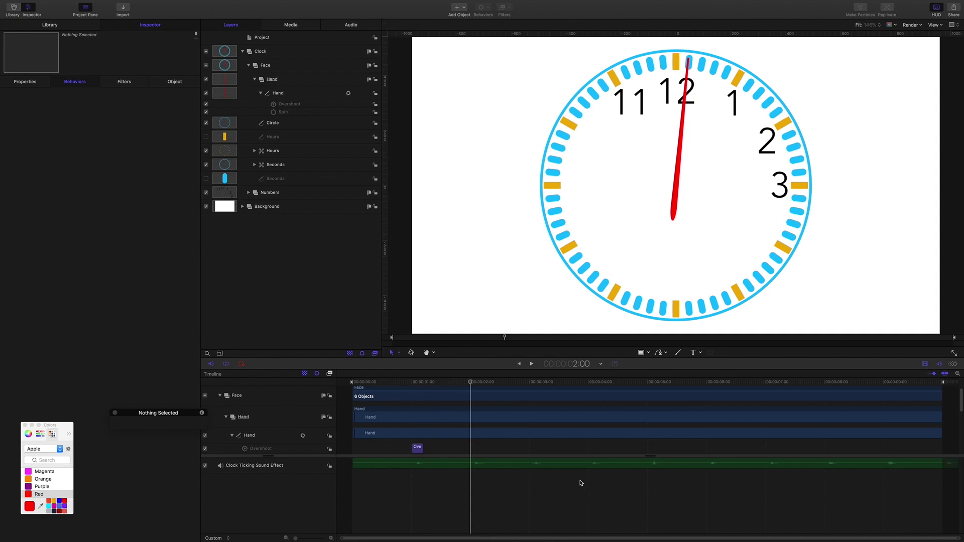
# Step: Duplicate the Hand's Spin and Overshoot behaviors together and move the copies to start at 1:29
pyautogui.moveTo(648, 456); pyautogui.dragTo(646, 473)
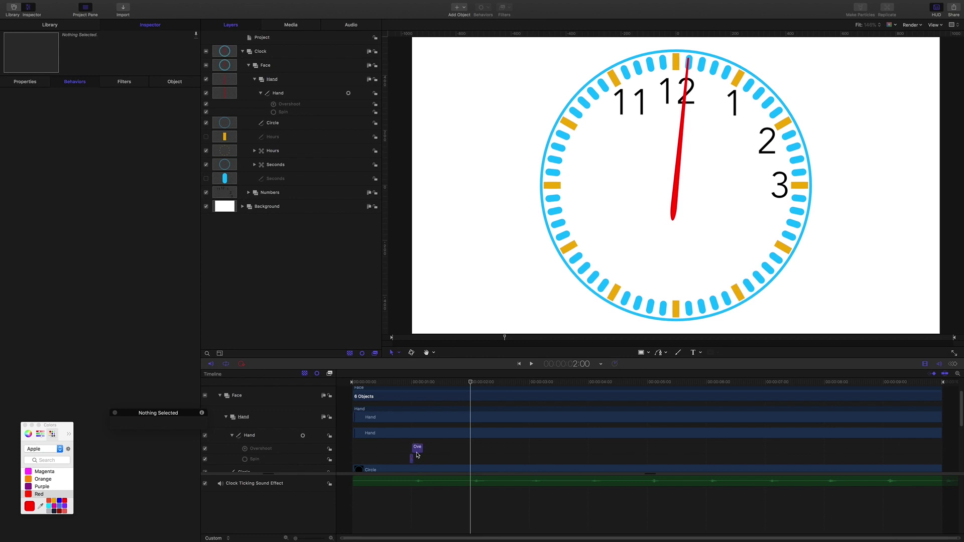
pyautogui.scroll(-2, 462, 390)
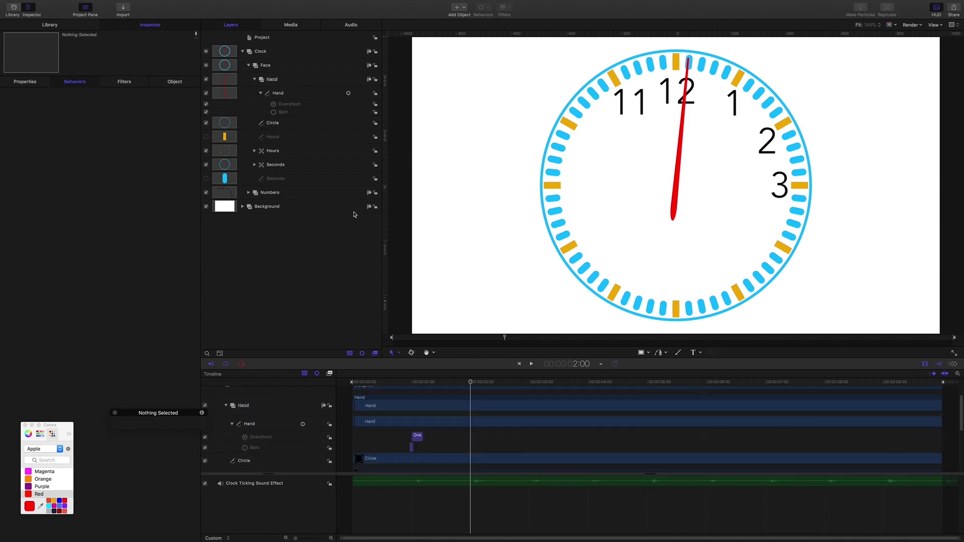
pyautogui.click(284, 114)
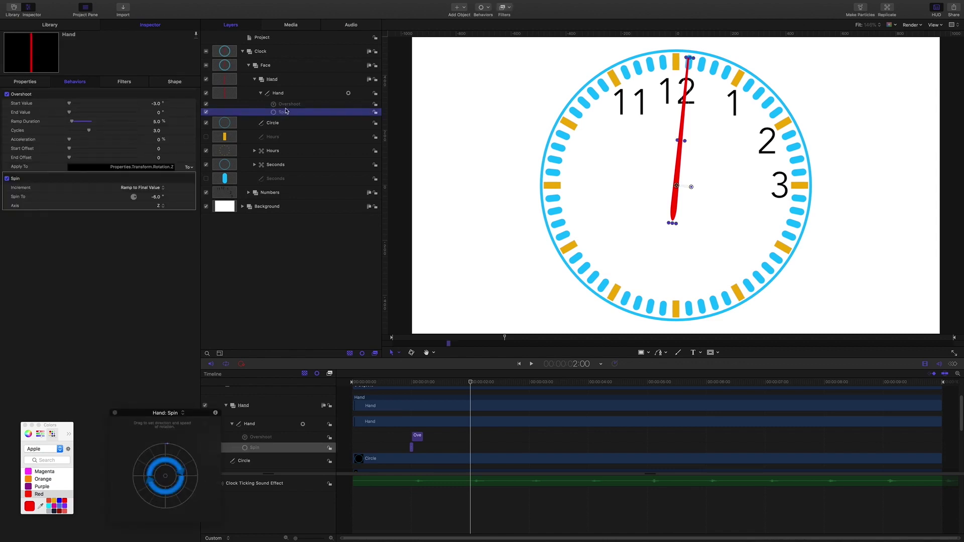
pyautogui.keyDown('shift'); pyautogui.click(286, 105); pyautogui.keyUp('shift')
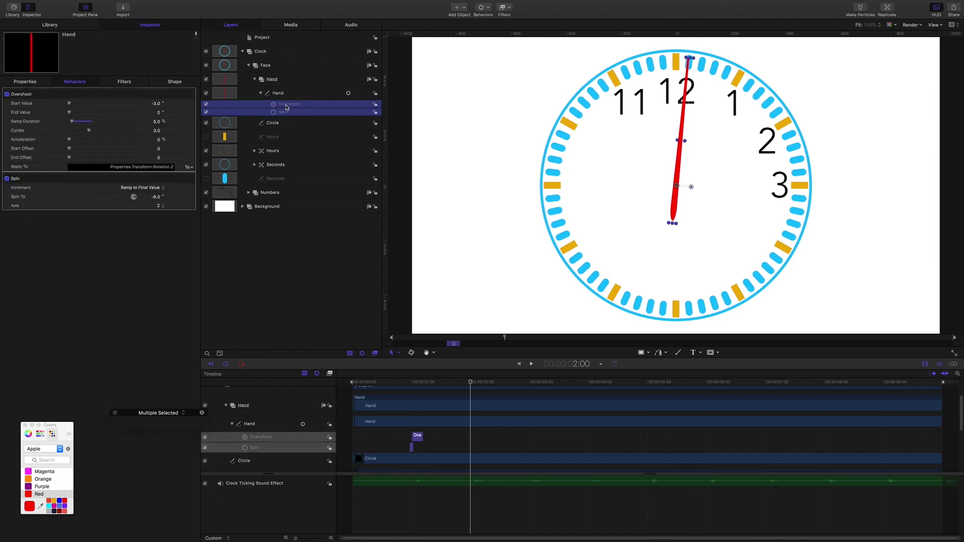
pyautogui.press('super+d')
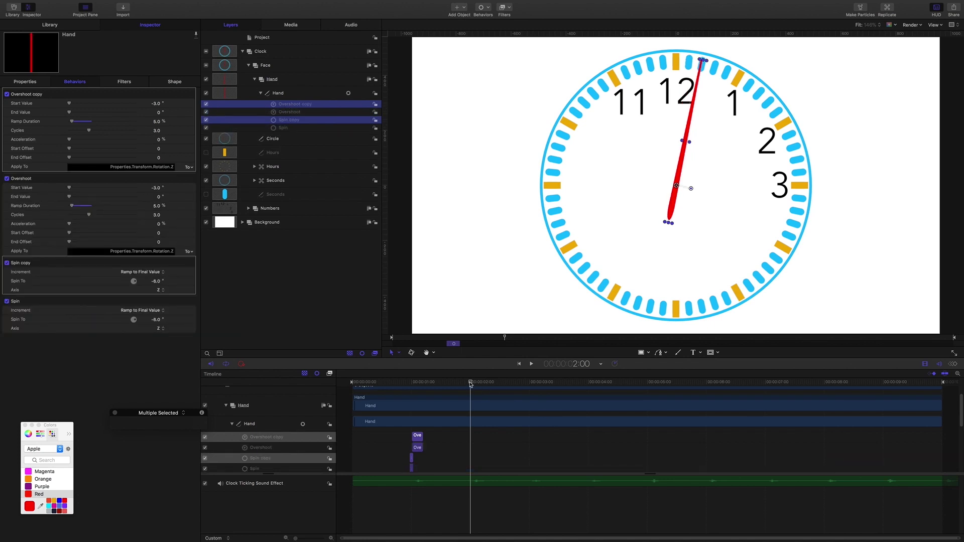
pyautogui.moveTo(470, 384)
pyautogui.mouseDown()
pyautogui.moveTo(407, 375)
pyautogui.moveTo(469, 384)
pyautogui.mouseUp()
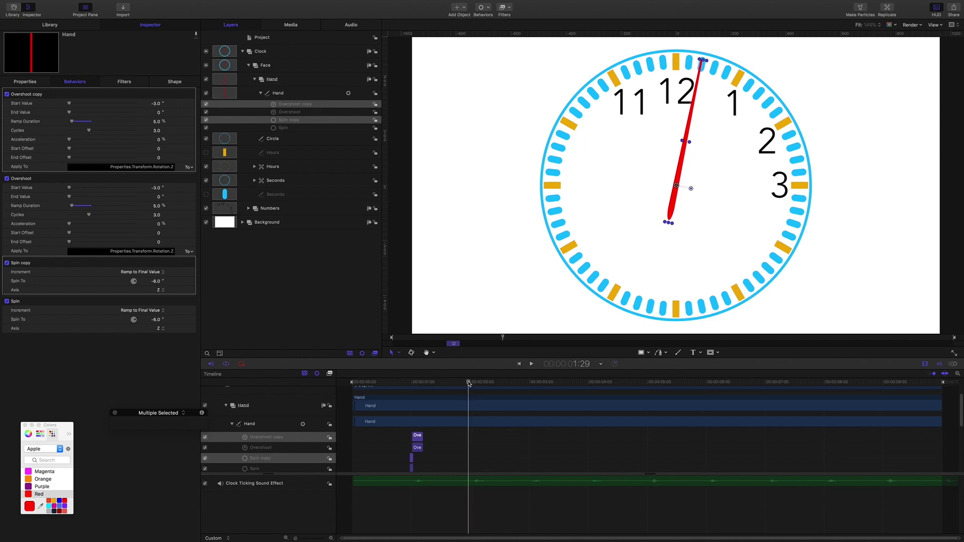
pyautogui.hotkey('shift', '[')
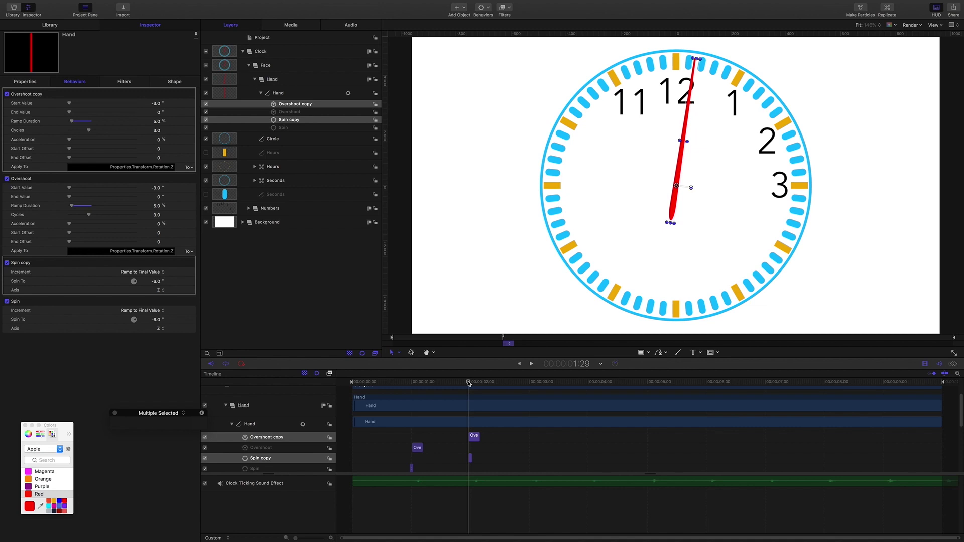
# Step: Duplicate the selected Spin and Overshoot copies and move the new pair to start at 2:29
pyautogui.press('super+d')
pyautogui.moveTo(469, 384); pyautogui.dragTo(528, 388)
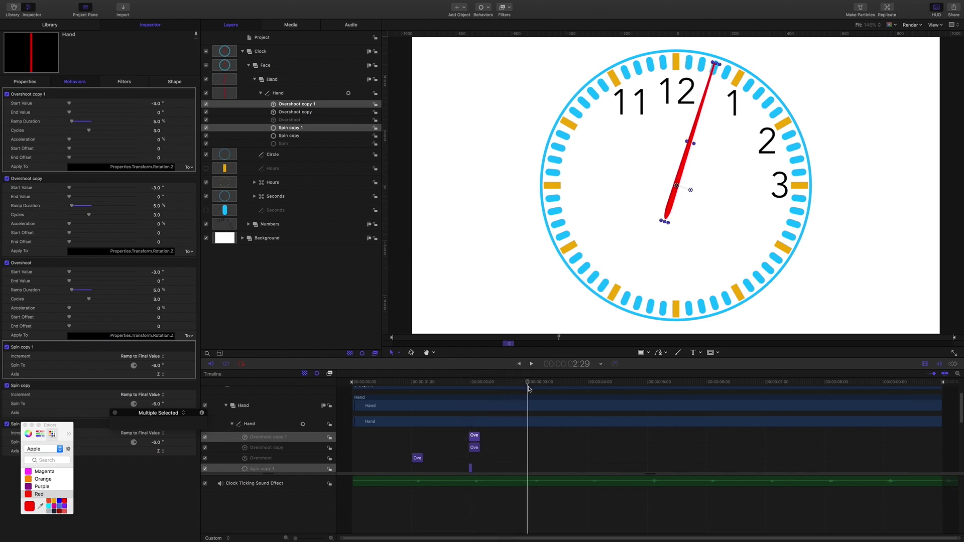
pyautogui.hotkey('shift', '[')
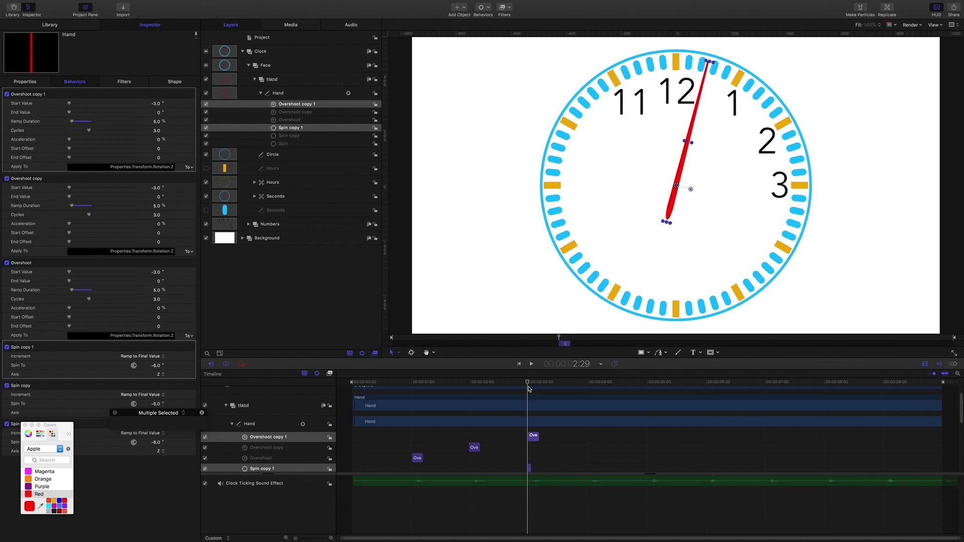
# Step: Duplicate the Spin and Overshoot pair again and move the duplicates to start at 3:29
pyautogui.press('super+d')
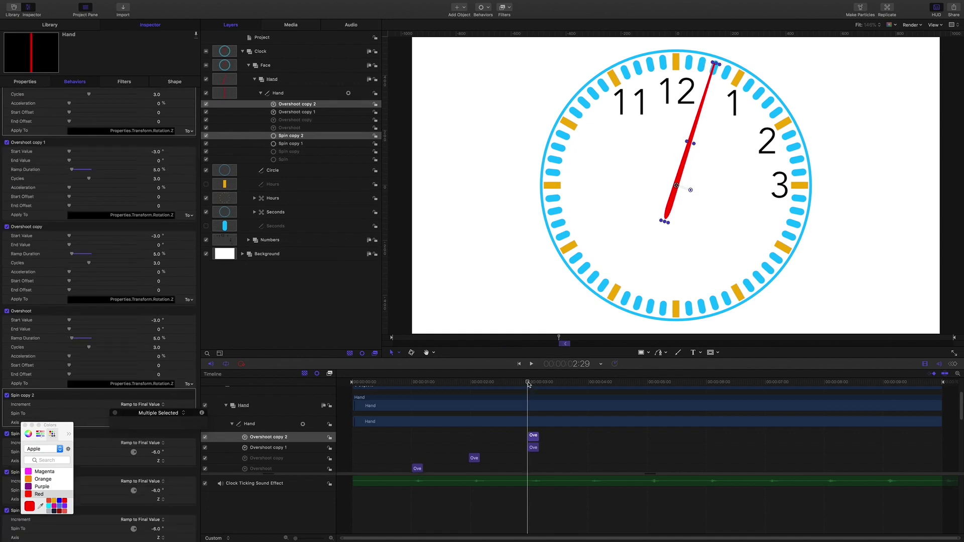
pyautogui.click(537, 384)
pyautogui.moveTo(538, 384); pyautogui.dragTo(587, 389)
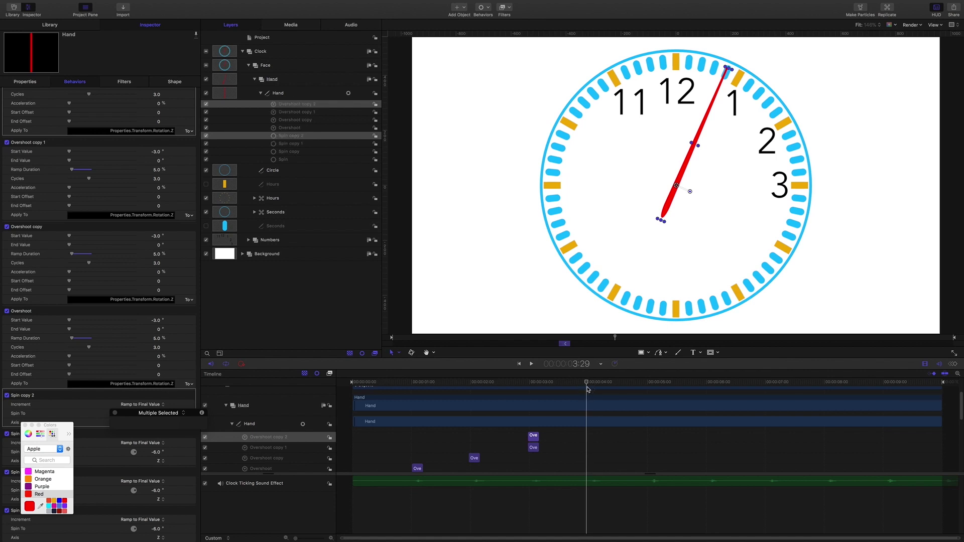
pyautogui.hotkey('shift', '[')
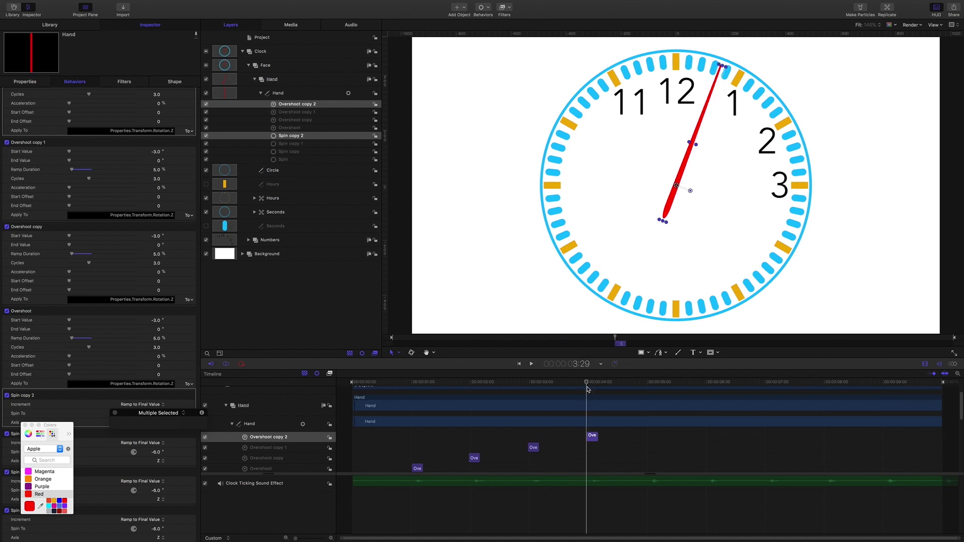
# Step: Make another duplicate of the Spin and Overshoot pair and move it to start at 4:29
pyautogui.press('super+d')
pyautogui.moveTo(587, 388); pyautogui.dragTo(646, 389)
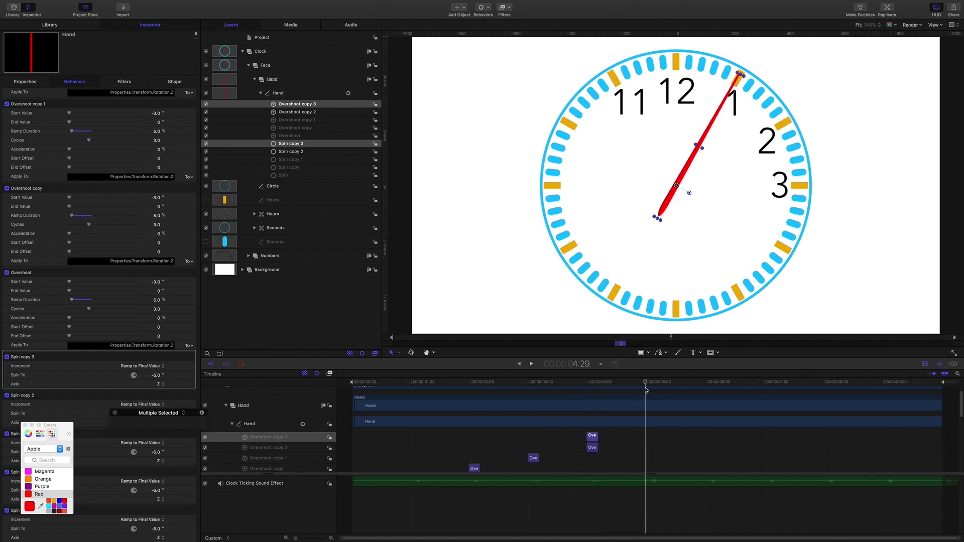
pyautogui.hotkey('shift', '[')
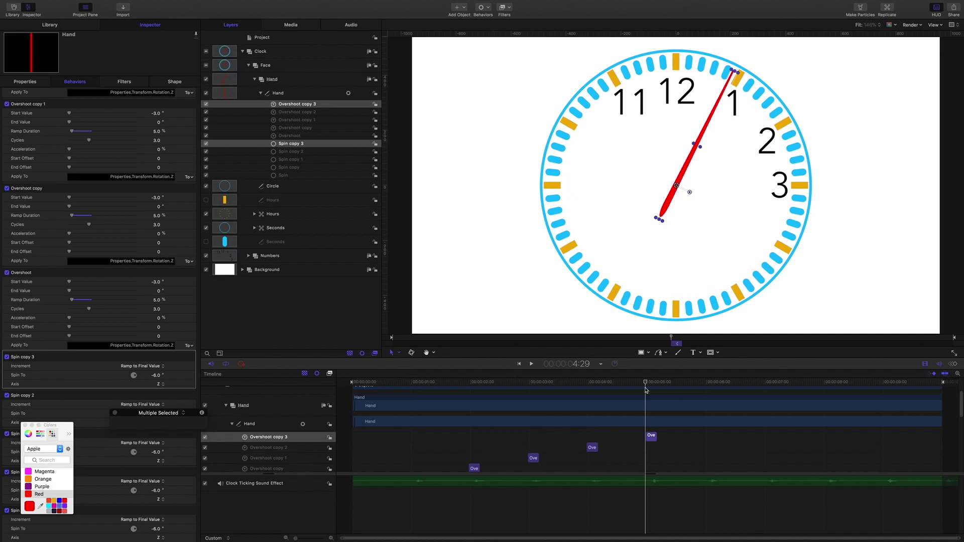
# Step: Play back the whole ticking animation from the first frame, then park the playhead at 5:10
pyautogui.moveTo(645, 385); pyautogui.dragTo(303, 366)
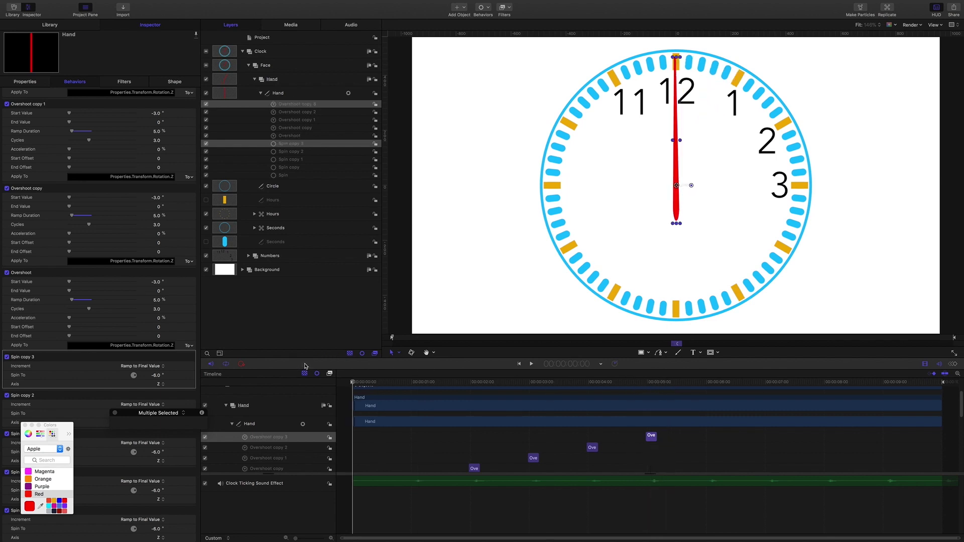
pyautogui.click(316, 319)
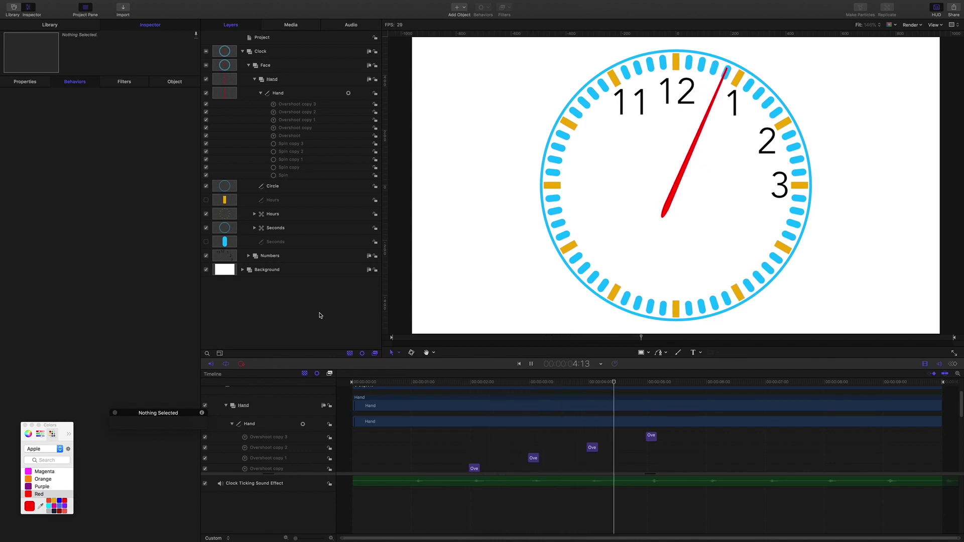
pyautogui.press('space')
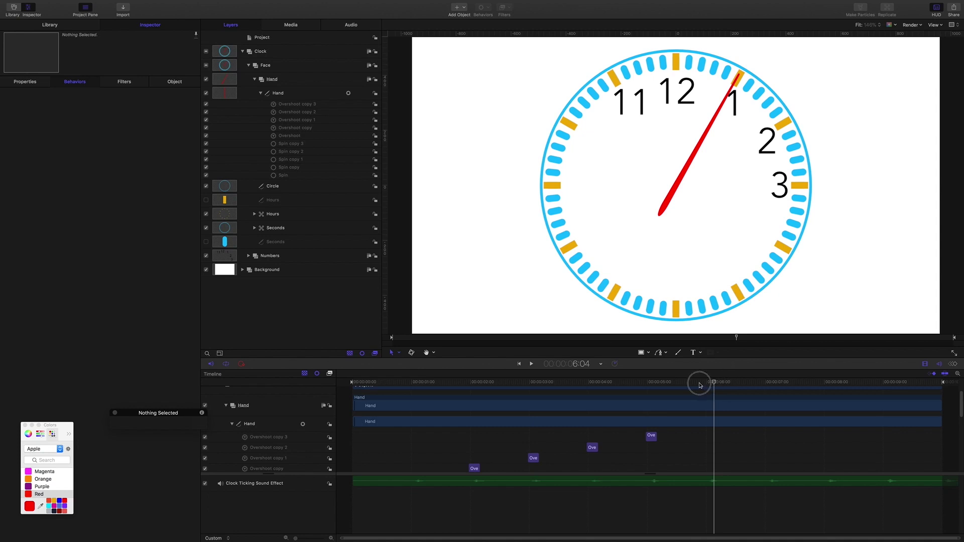
pyautogui.moveTo(703, 383); pyautogui.dragTo(668, 387)
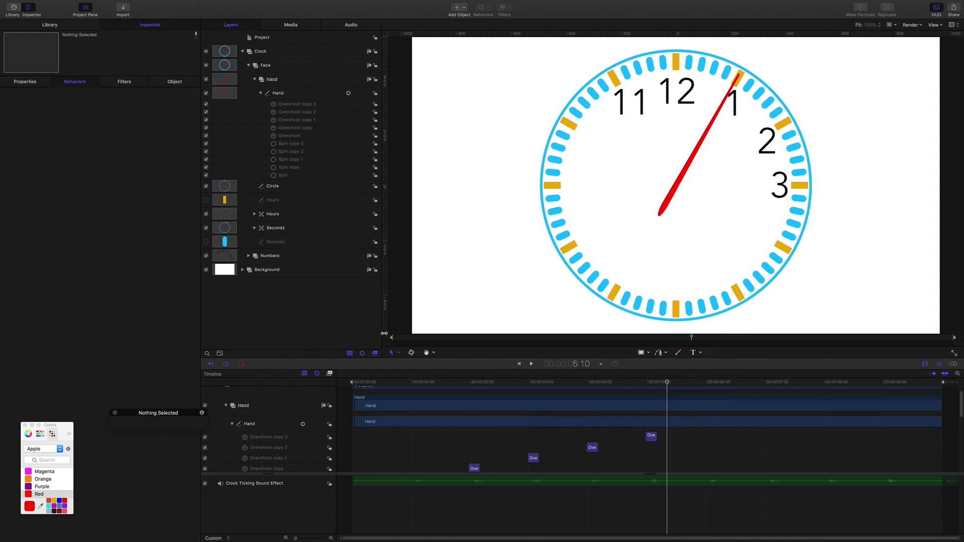
# Step: Collapse the Clock group, scale it to about 154%, and reposition it to about X -599 px, Y -457 px
pyautogui.click(248, 65)
pyautogui.click(242, 52)
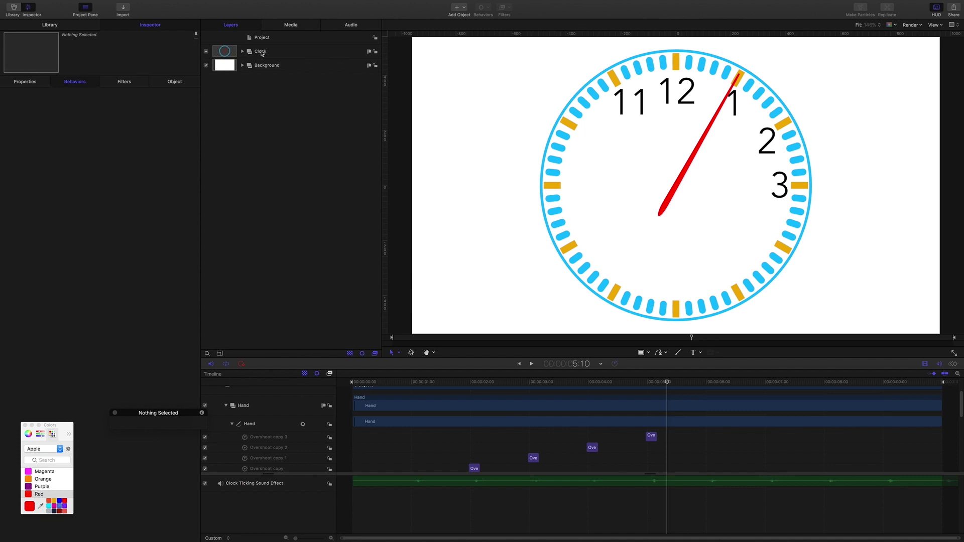
pyautogui.click(260, 51)
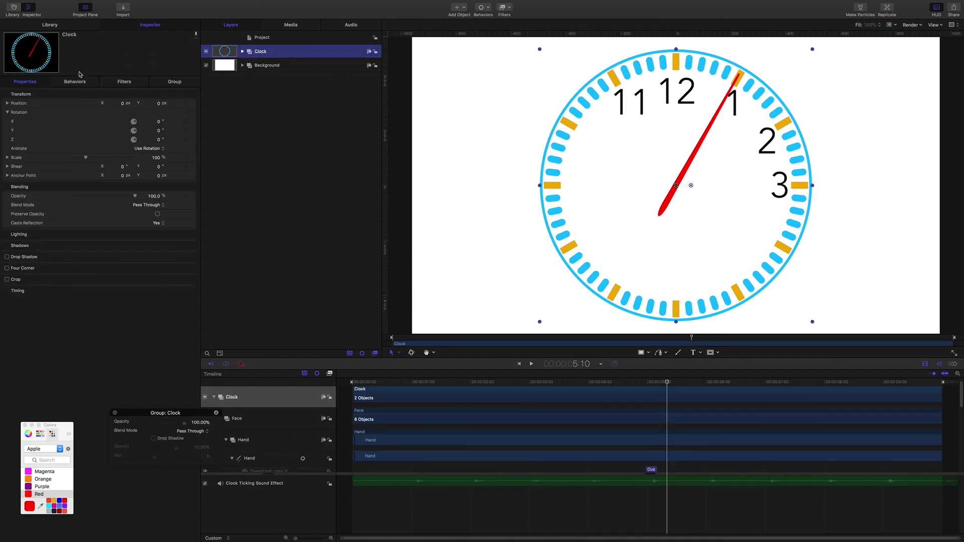
pyautogui.click(155, 25)
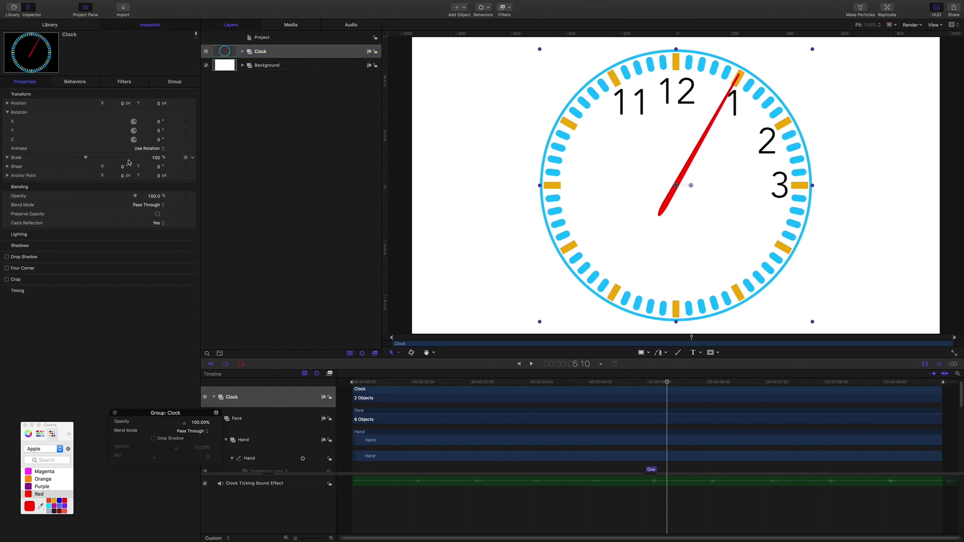
pyautogui.moveTo(156, 158); pyautogui.dragTo(209, 158)
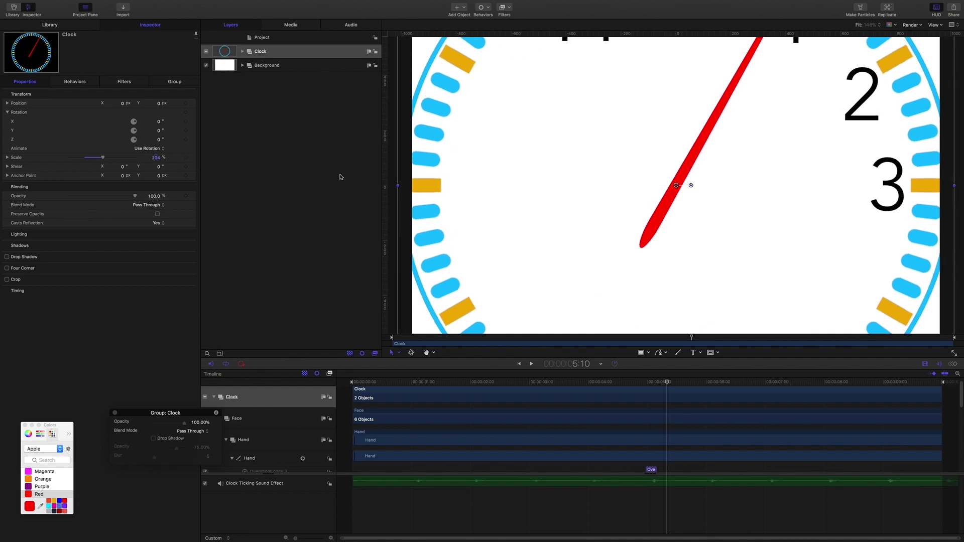
pyautogui.moveTo(800, 151); pyautogui.dragTo(664, 208)
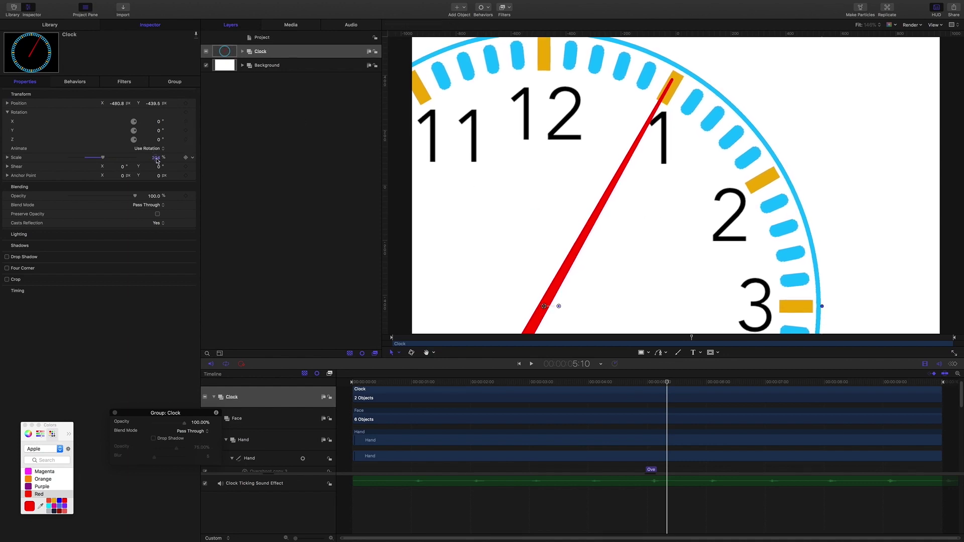
pyautogui.moveTo(156, 160); pyautogui.dragTo(131, 160)
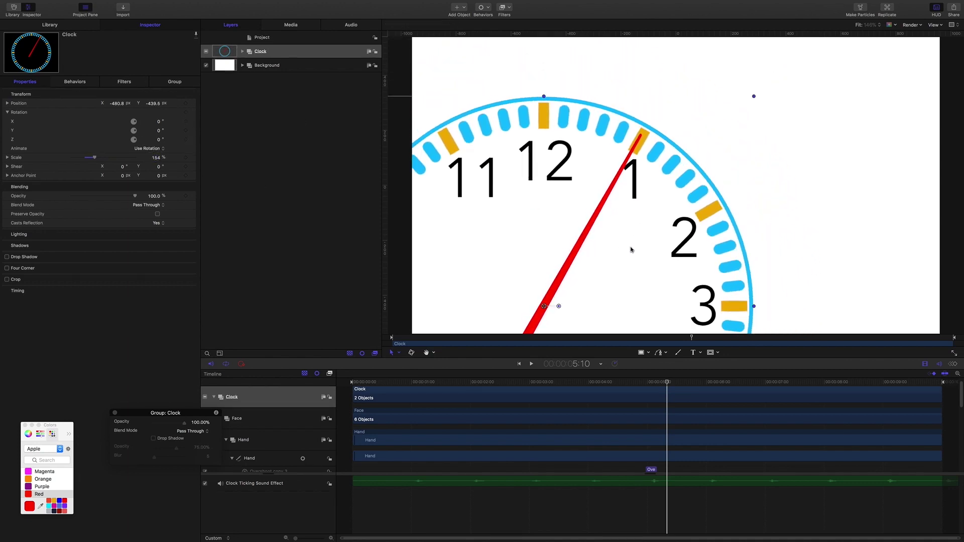
pyautogui.moveTo(631, 250); pyautogui.dragTo(600, 252)
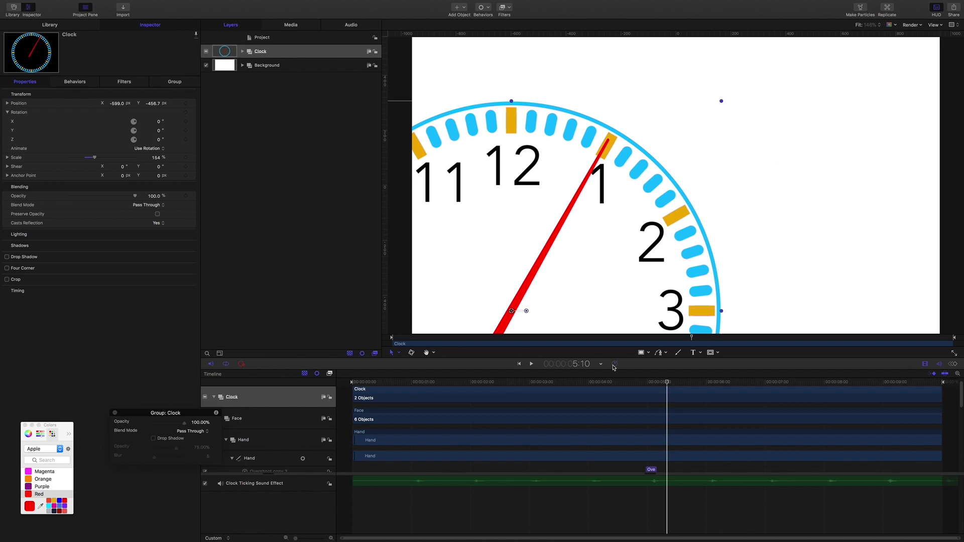
# Step: Play back the enlarged clock from the first frame to review the ticking in the new framing
pyautogui.press('Home')
pyautogui.click(281, 251)
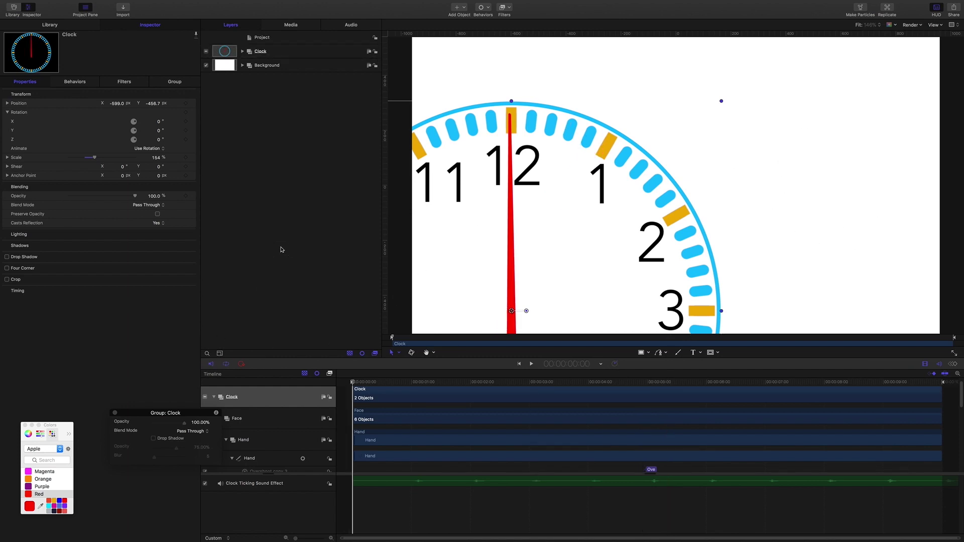
pyautogui.press('space')
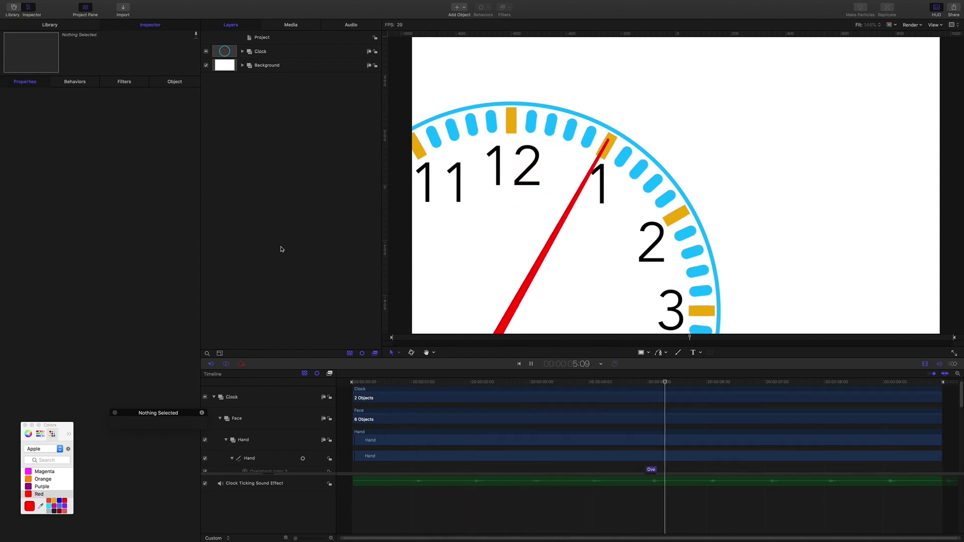
pyautogui.press('space')
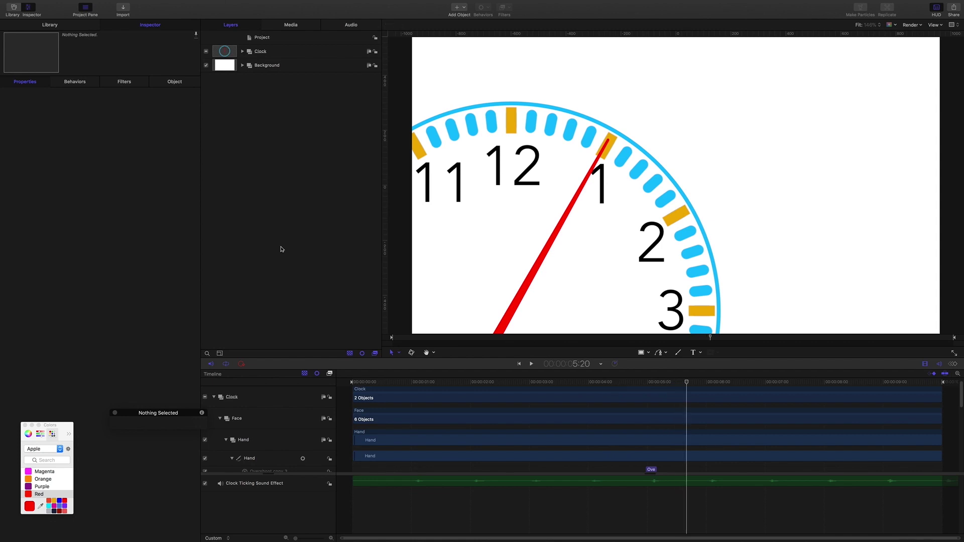